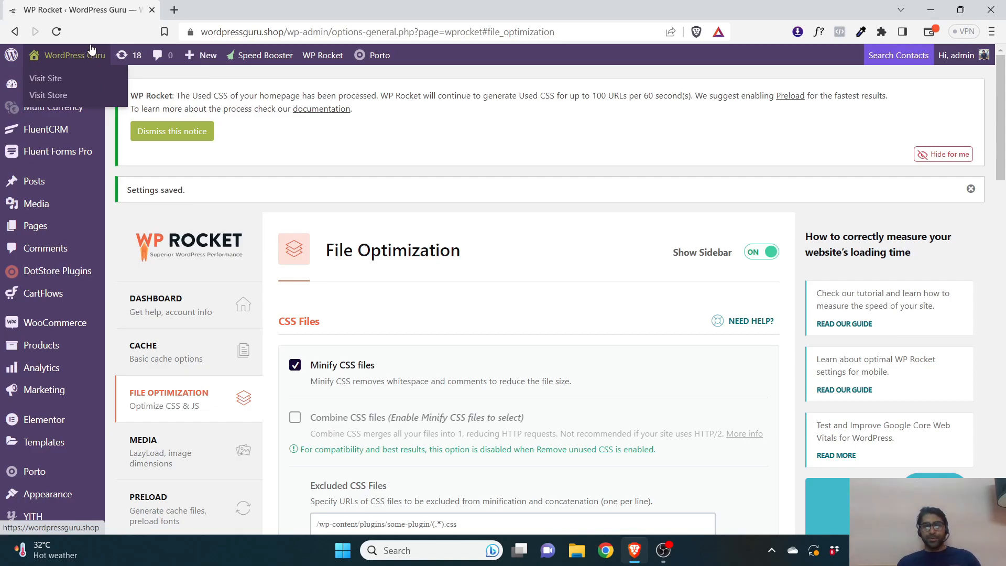
Scroll through the File Optimization settings, then open the WP Rocket Dashboard section
scroll(571, 415, down, 5)
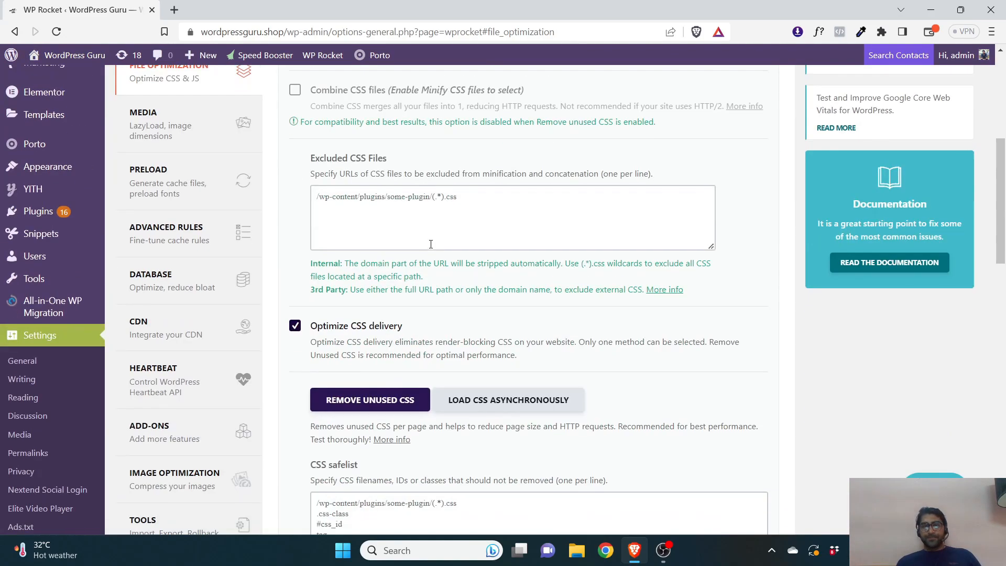
scroll(220, 273, up, 5)
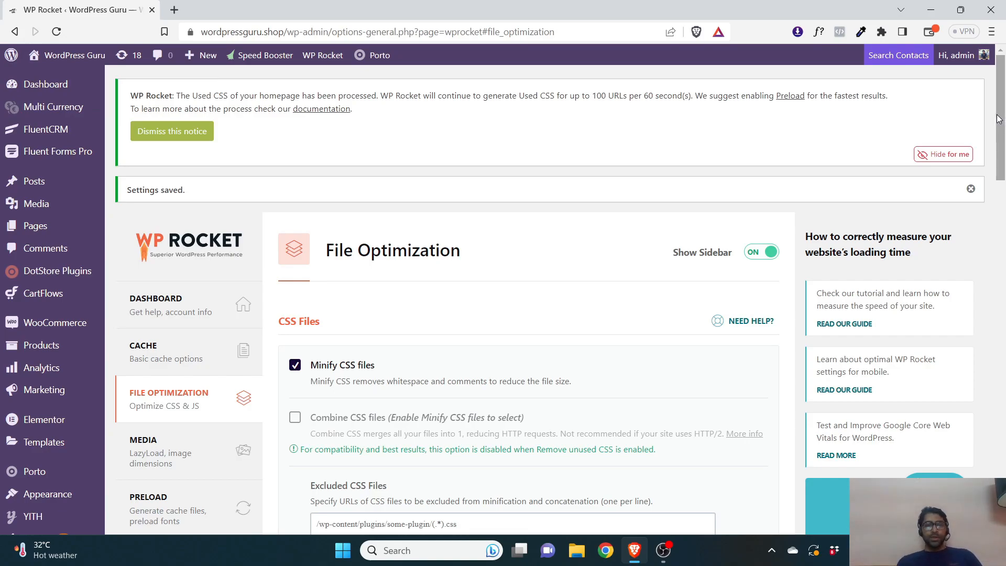
drag(1005, 122, 1004, 386)
scroll(759, 348, up, 7)
drag(1005, 322, 1004, 214)
mouse_move(62, 465)
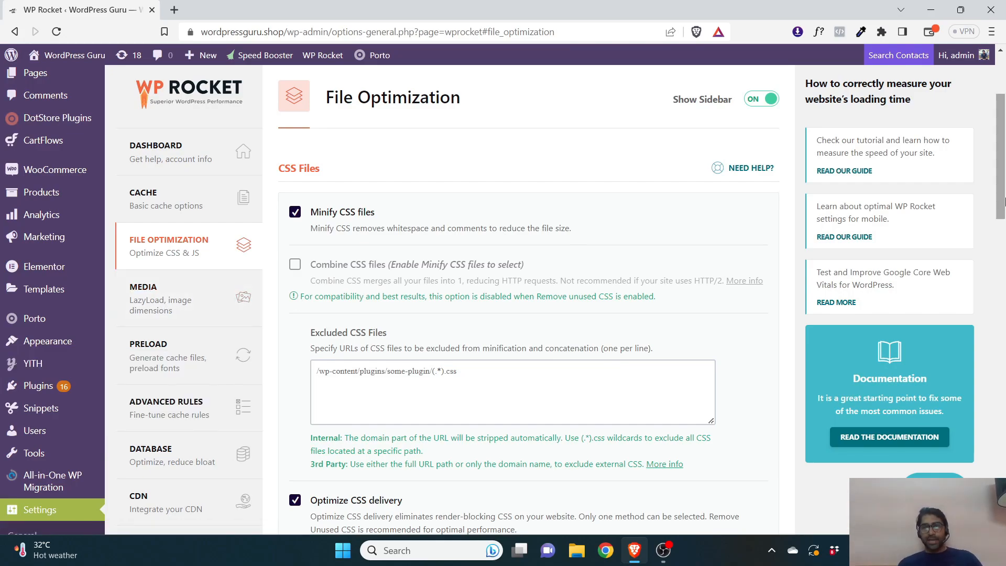
click(187, 173)
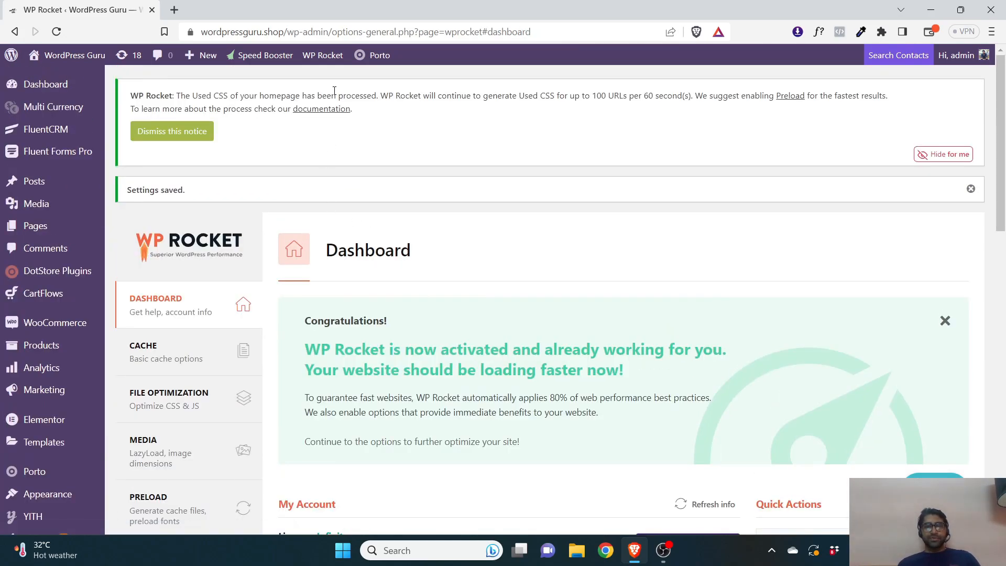
Clear the used CSS cache from the dashboard's quick actions
mouse_move(323, 55)
click(320, 79)
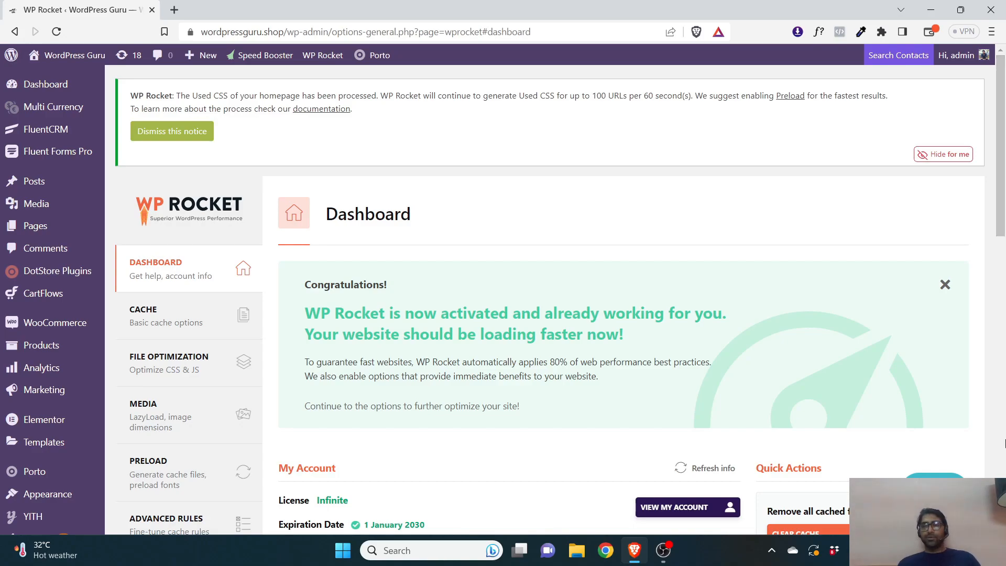
drag(1002, 116, 1002, 132)
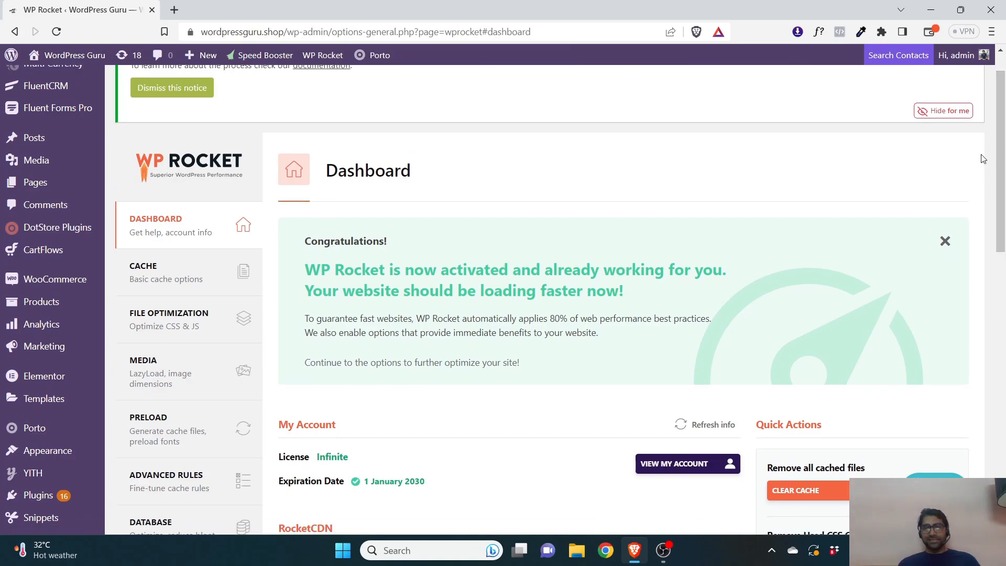
scroll(502, 373, down, 3)
scroll(502, 374, down, 7)
scroll(270, 253, up, 10)
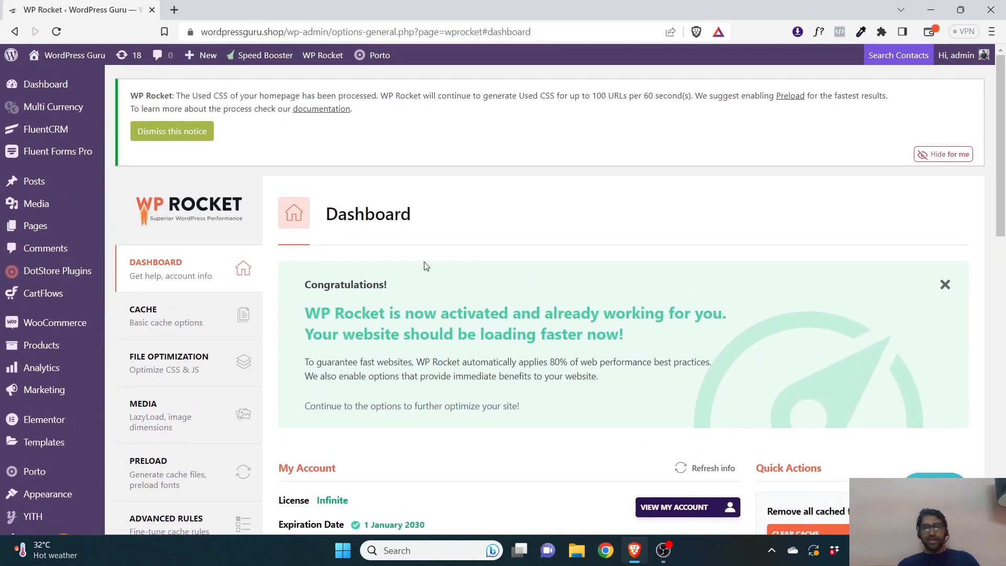
scroll(254, 335, down, 4)
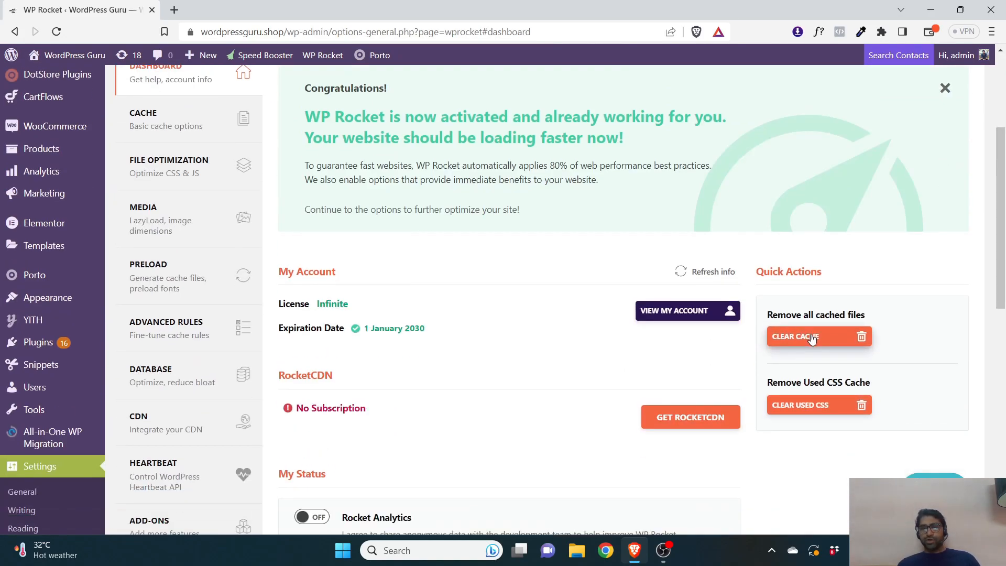
click(818, 416)
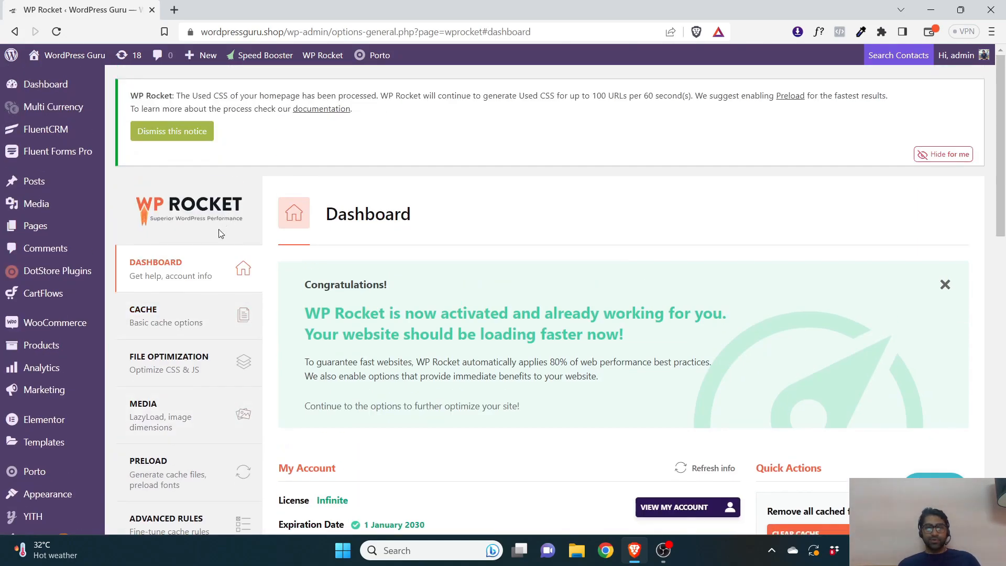
Open the Cache settings and toggle caching for logged-in WordPress users off and back on
click(160, 317)
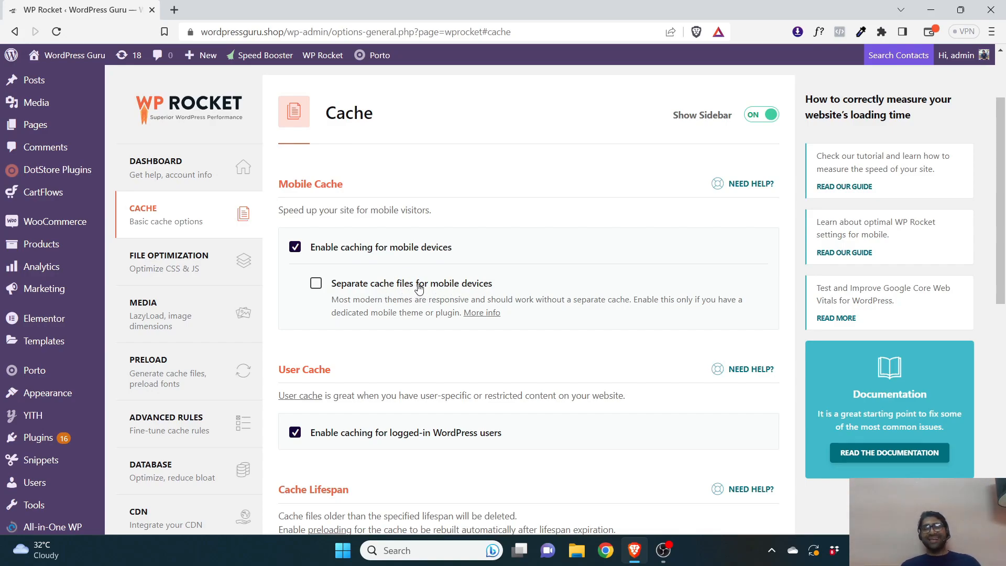
scroll(419, 283, down, 2)
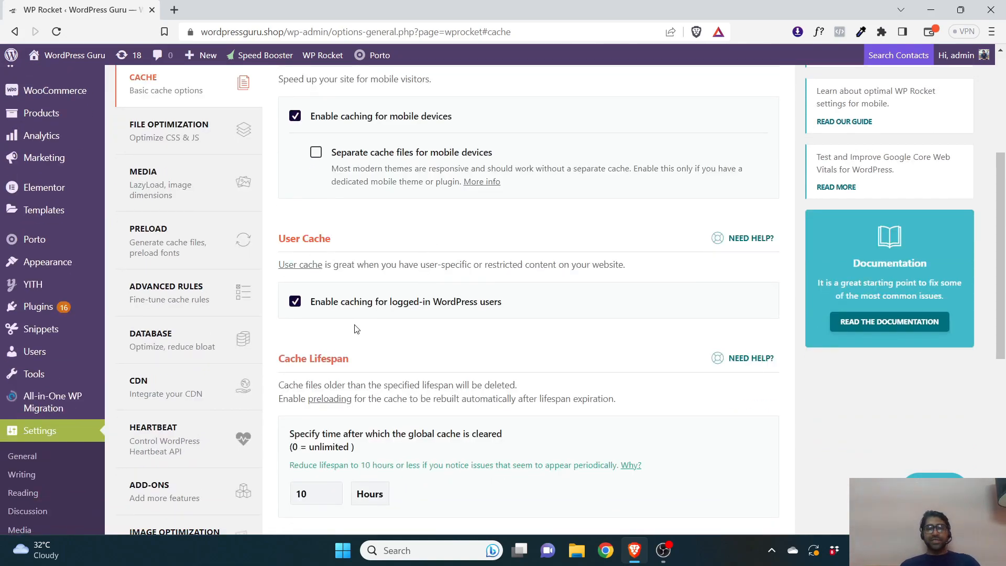
click(384, 308)
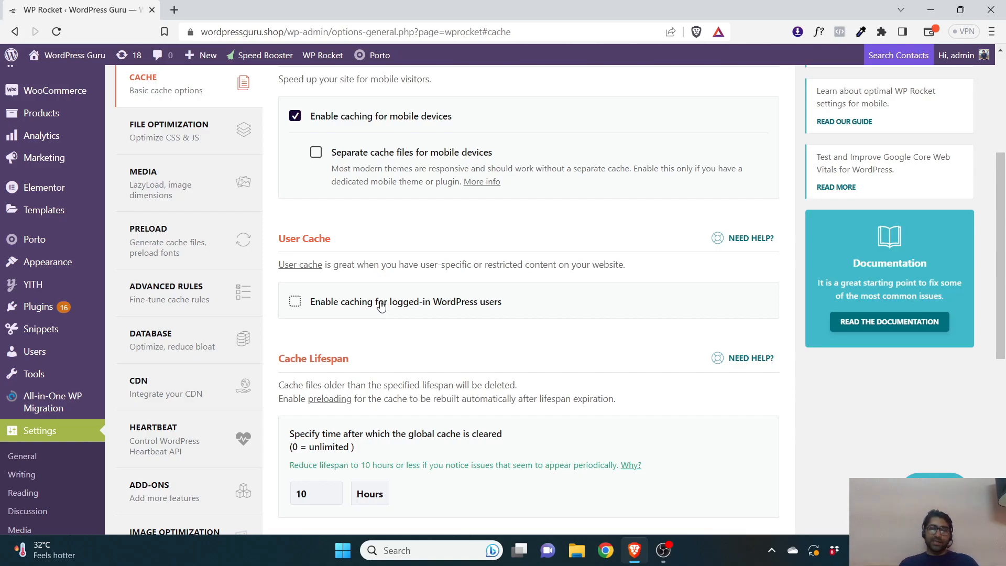
click(381, 307)
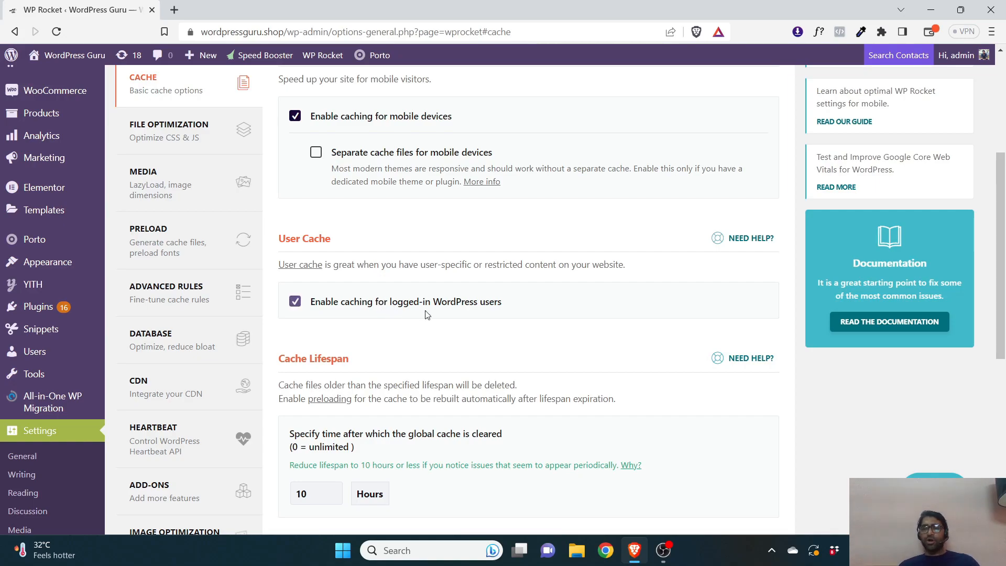
Examine the cache lifespan unit options for clearing the global cache
scroll(886, 314, down, 1)
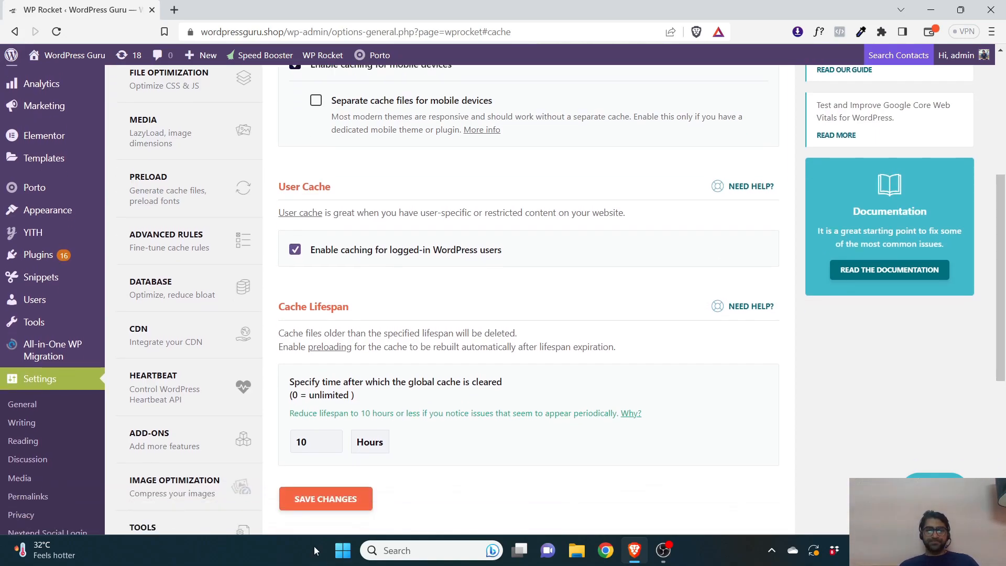
scroll(361, 373, down, 2)
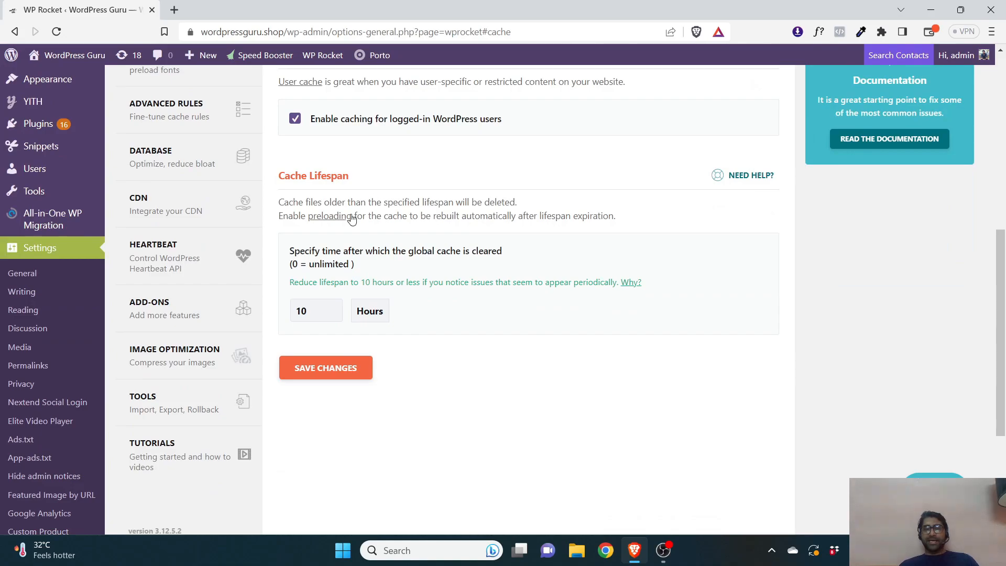
click(385, 313)
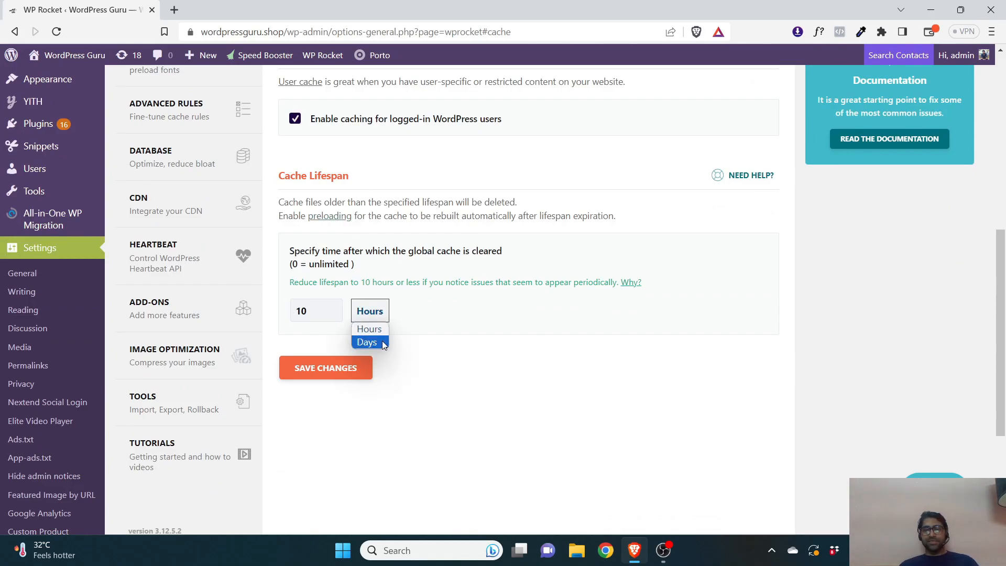
click(519, 363)
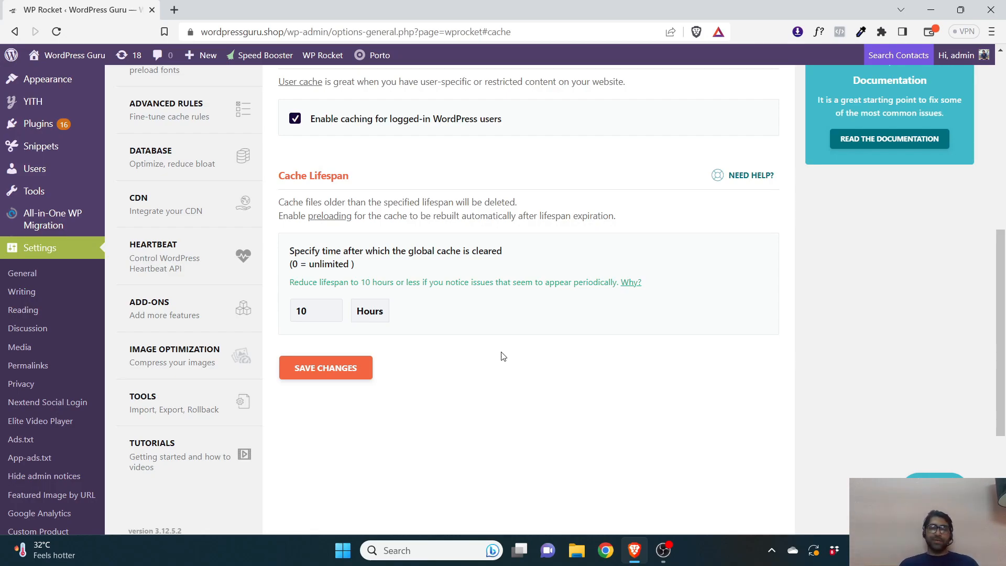
scroll(437, 217, up, 3)
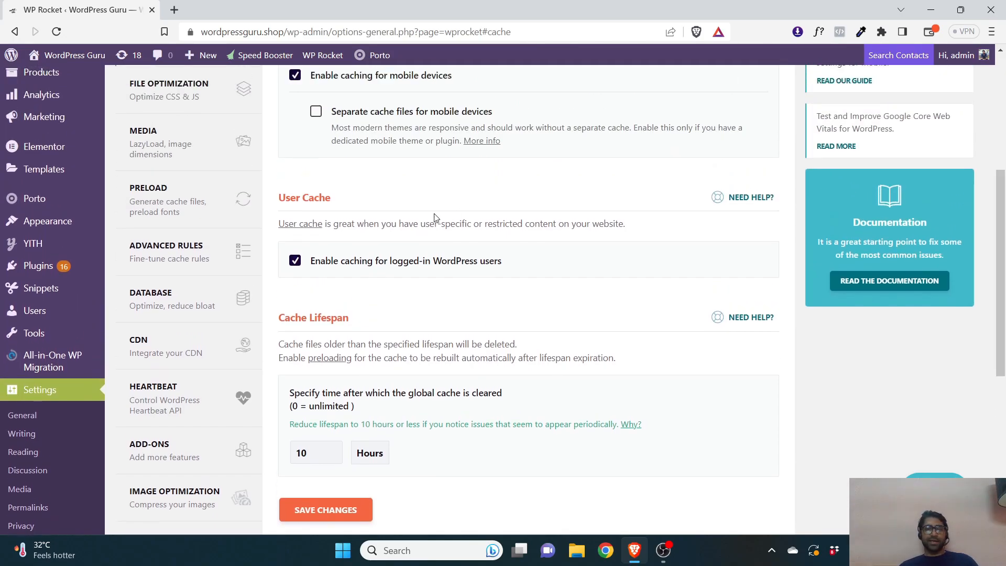
scroll(666, 230, up, 3)
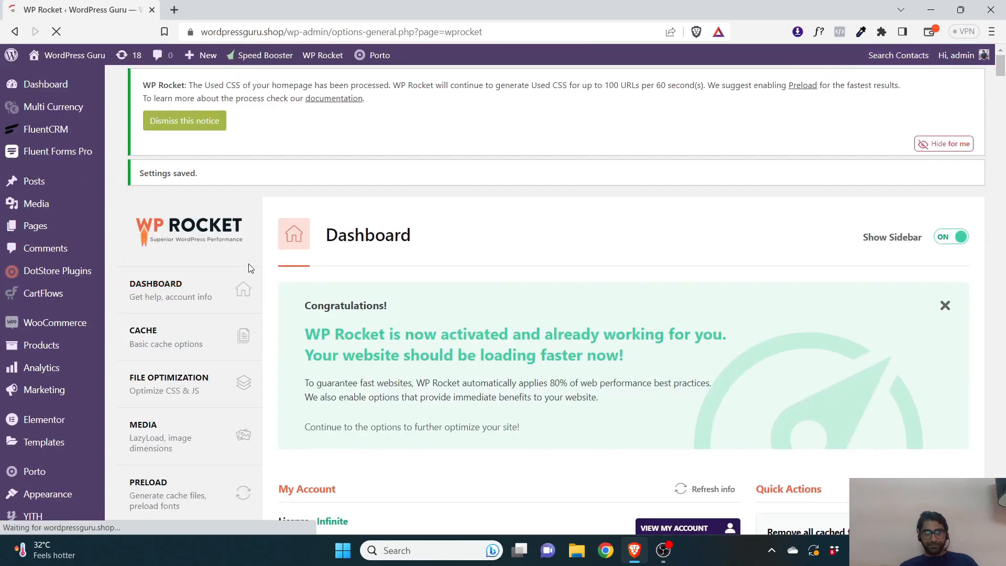
Open the File Optimization settings and highlight the Combine CSS files compatibility note
scroll(210, 262, down, 3)
click(173, 210)
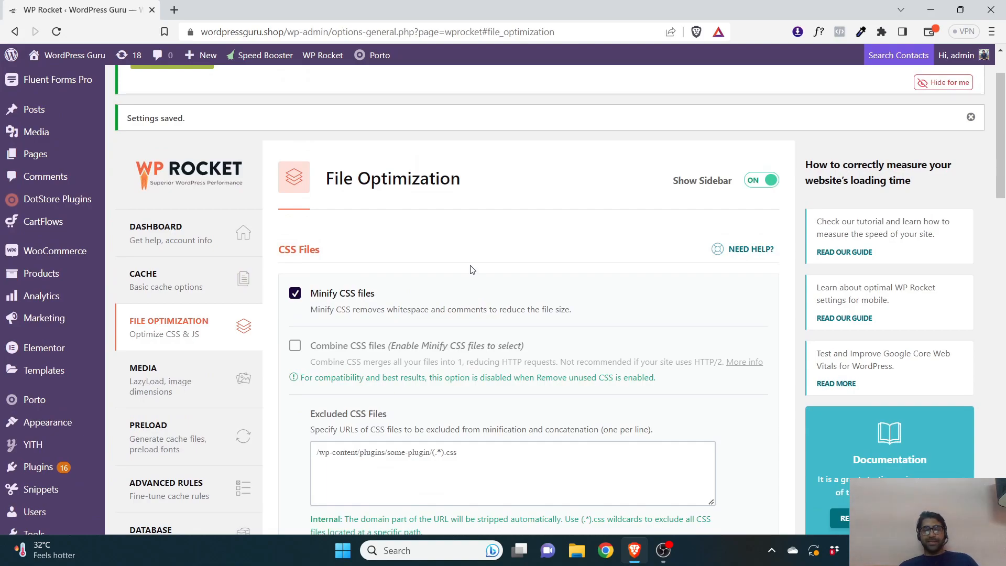
scroll(469, 269, down, 20)
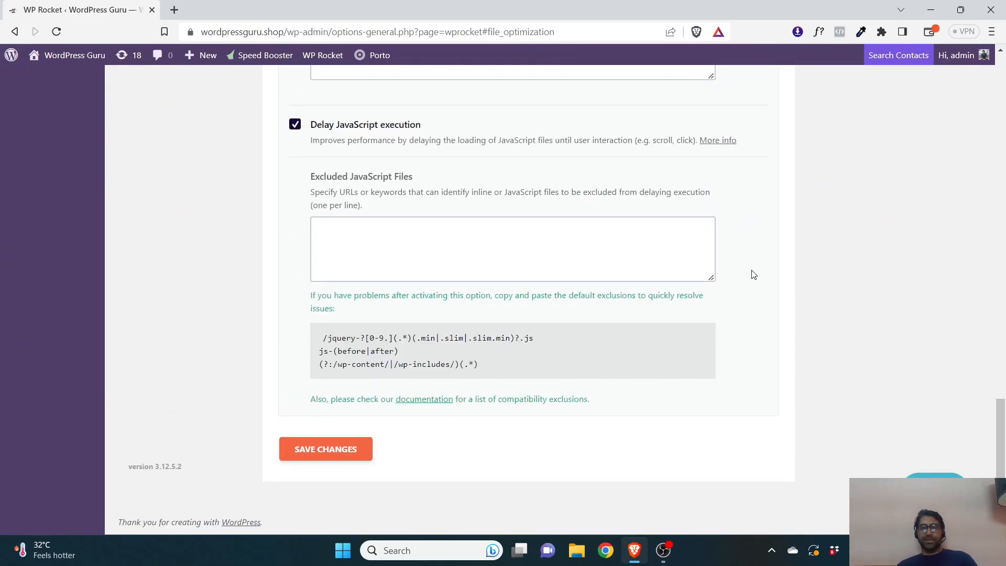
scroll(1005, 380, up, 11)
drag(1005, 258, 1002, 116)
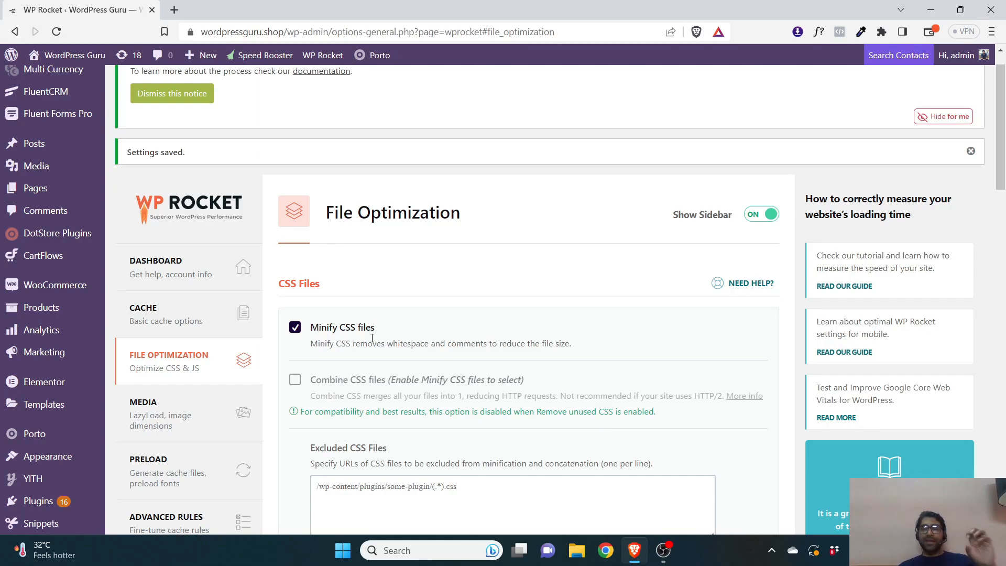
scroll(371, 338, down, 2)
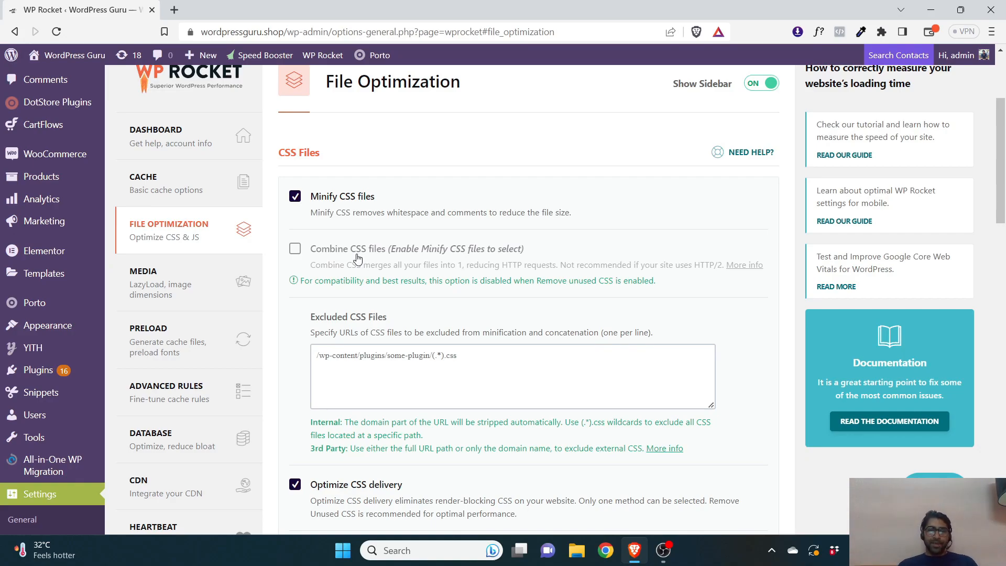
drag(315, 283, 375, 282)
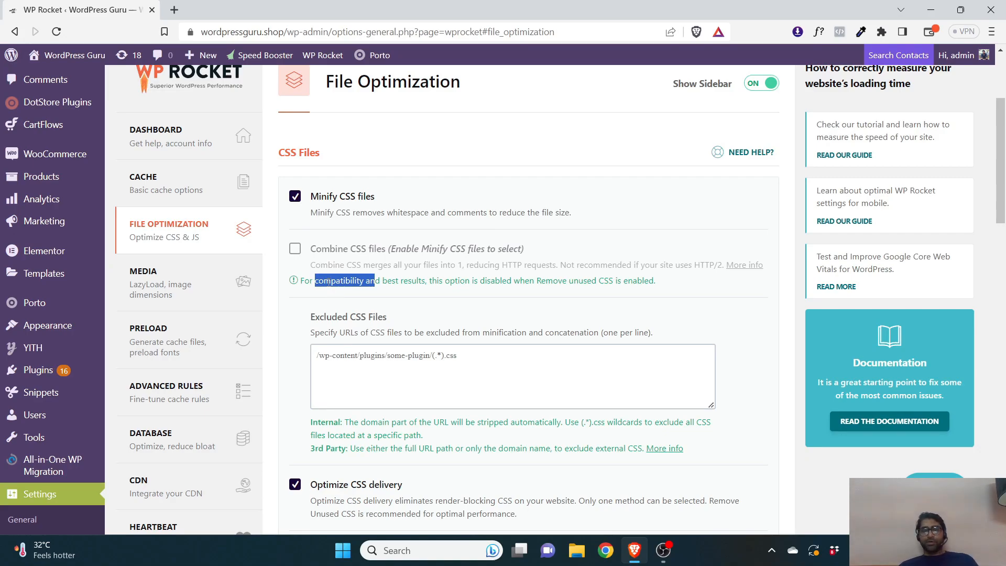
drag(304, 280, 365, 280)
drag(411, 283, 642, 292)
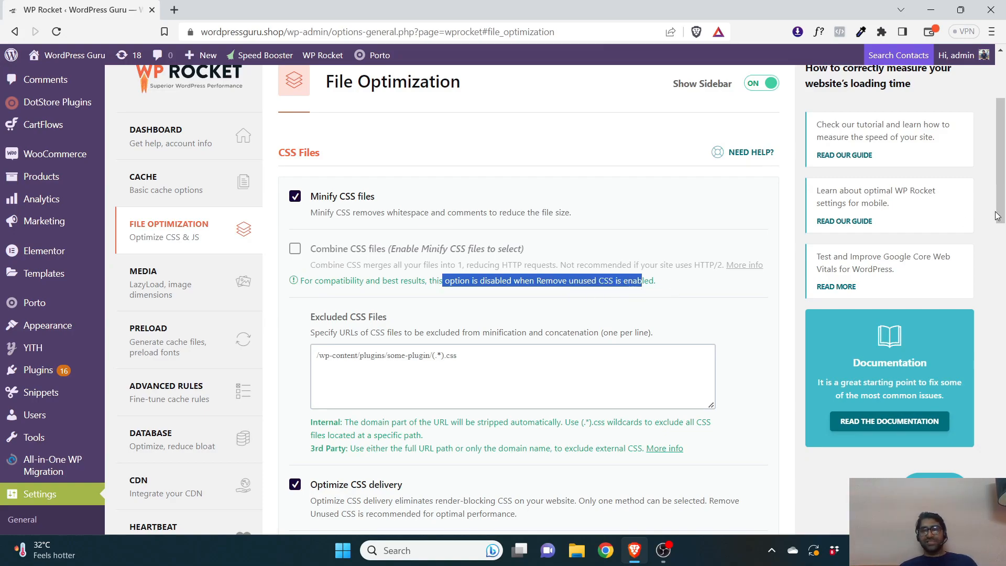
Examine the Optimize CSS delivery options and the CSS safelist field
drag(1004, 192, 1004, 261)
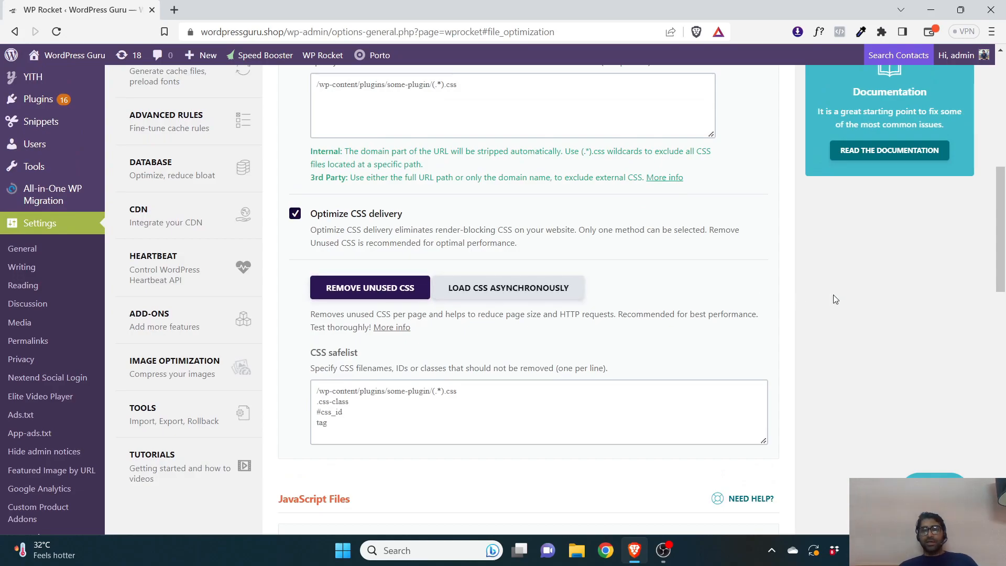
drag(1005, 267, 1004, 231)
scroll(389, 246, down, 1)
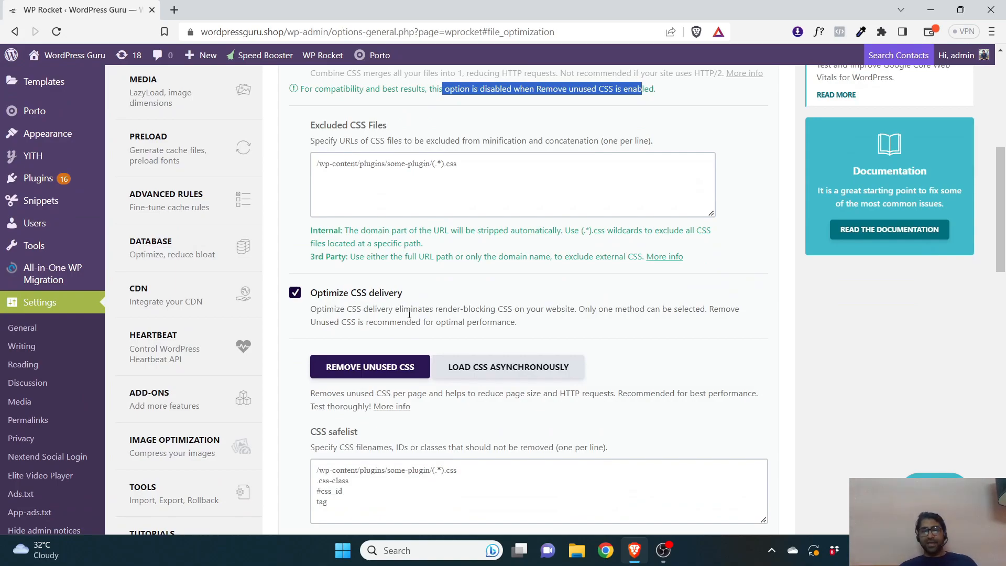
scroll(408, 317, down, 1)
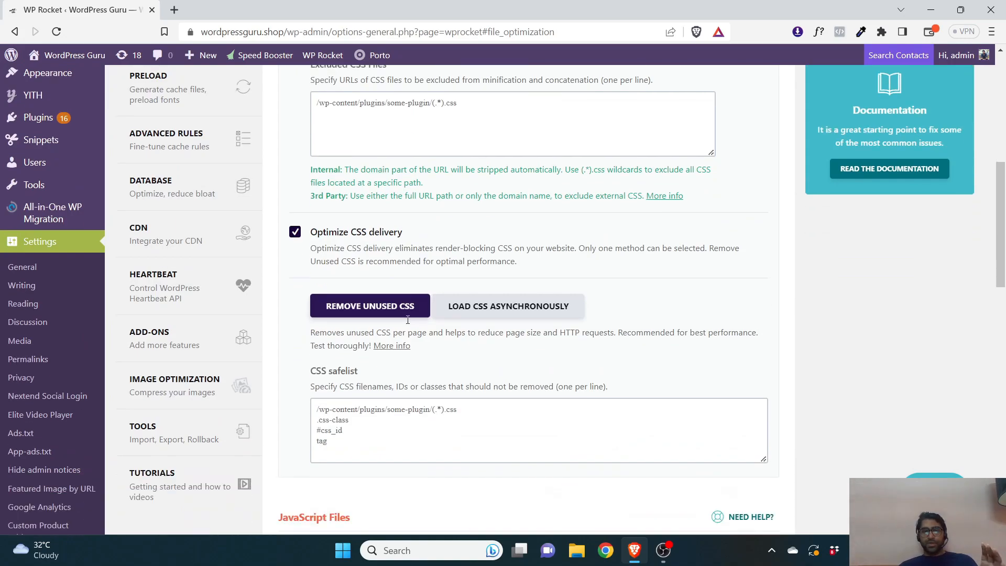
scroll(408, 319, down, 1)
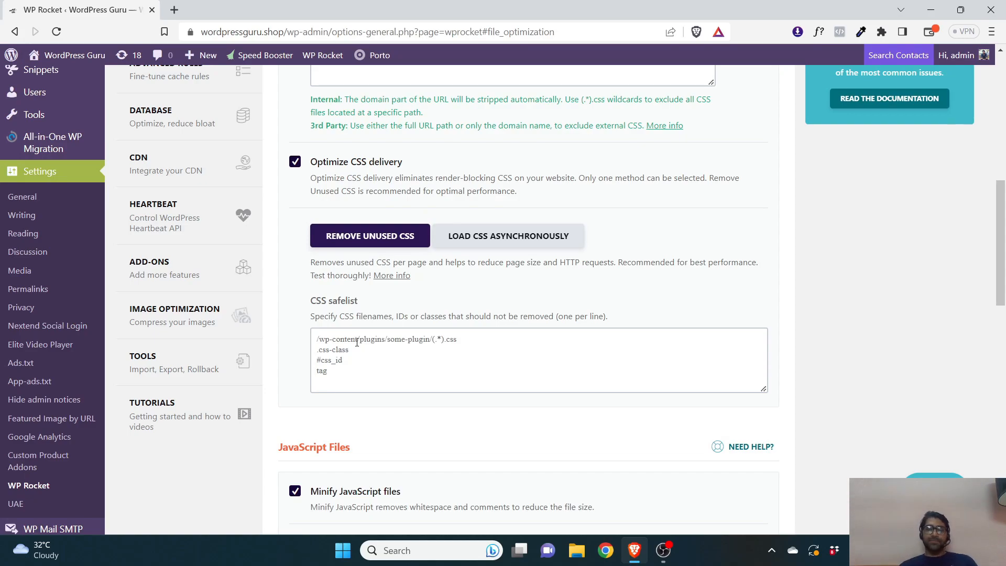
click(348, 373)
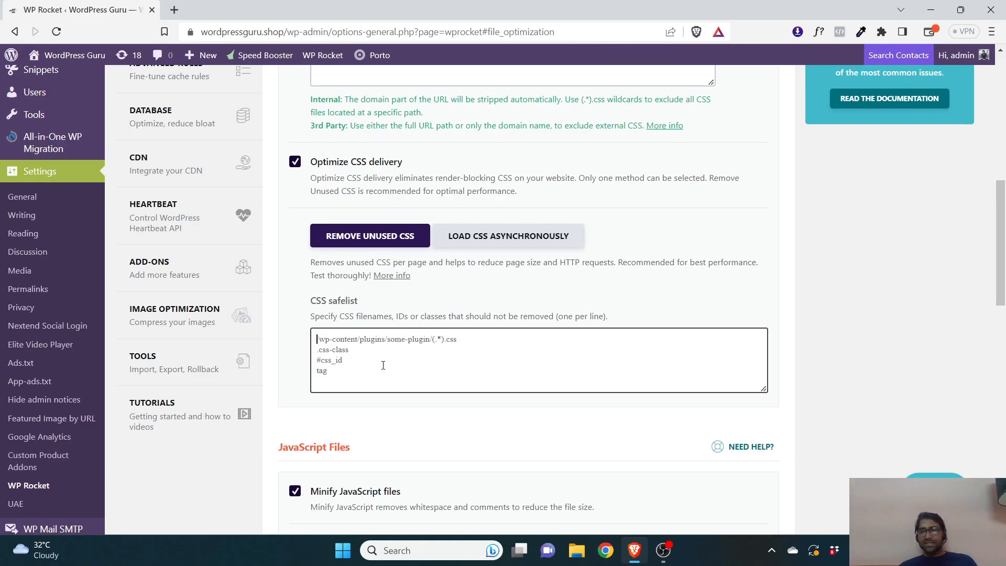
Review the JavaScript Files options, including Load JavaScript deferred and Delay JavaScript execution
scroll(383, 365, down, 3)
scroll(374, 330, down, 3)
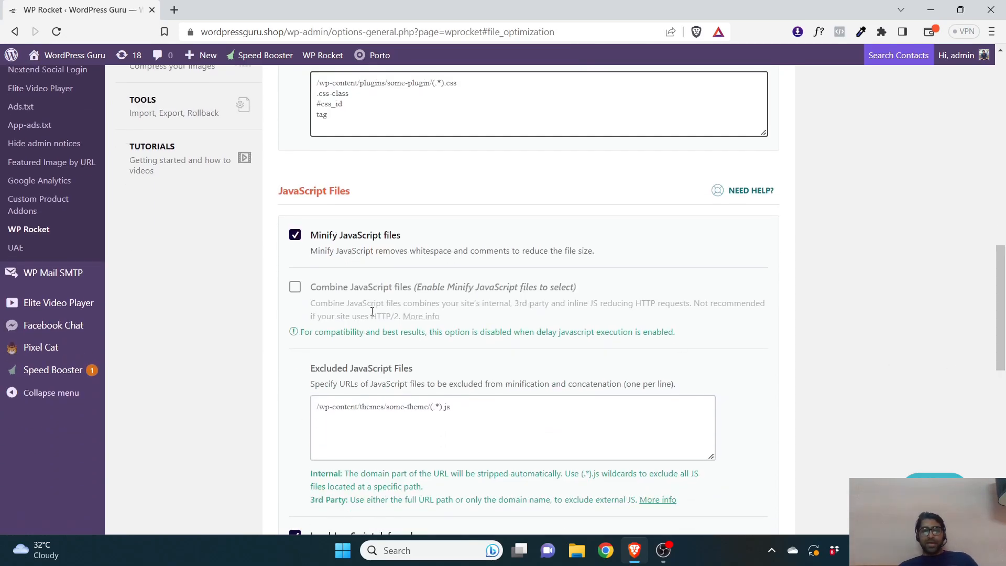
drag(1003, 287, 991, 332)
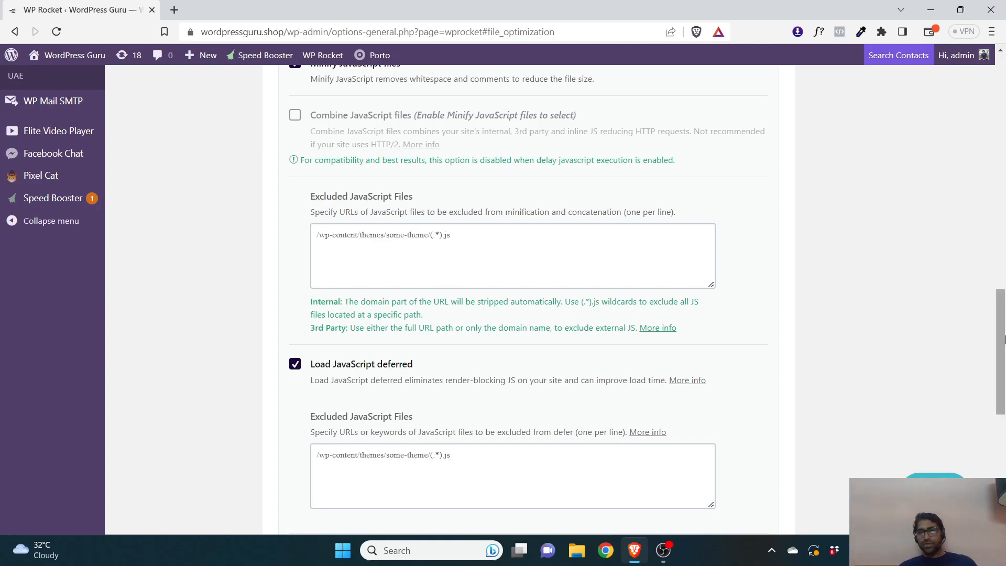
scroll(1003, 339, down, 1)
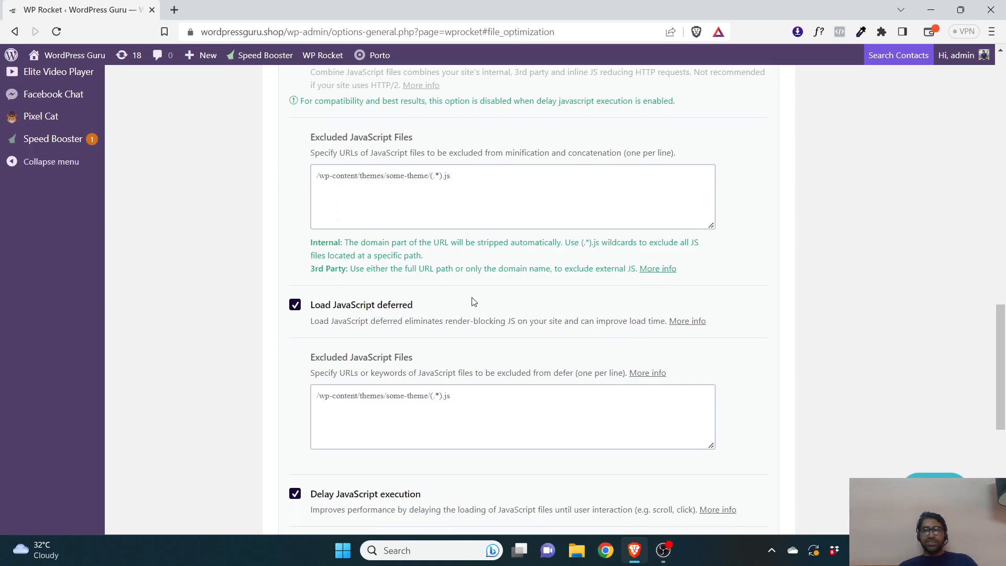
drag(1000, 344, 1000, 387)
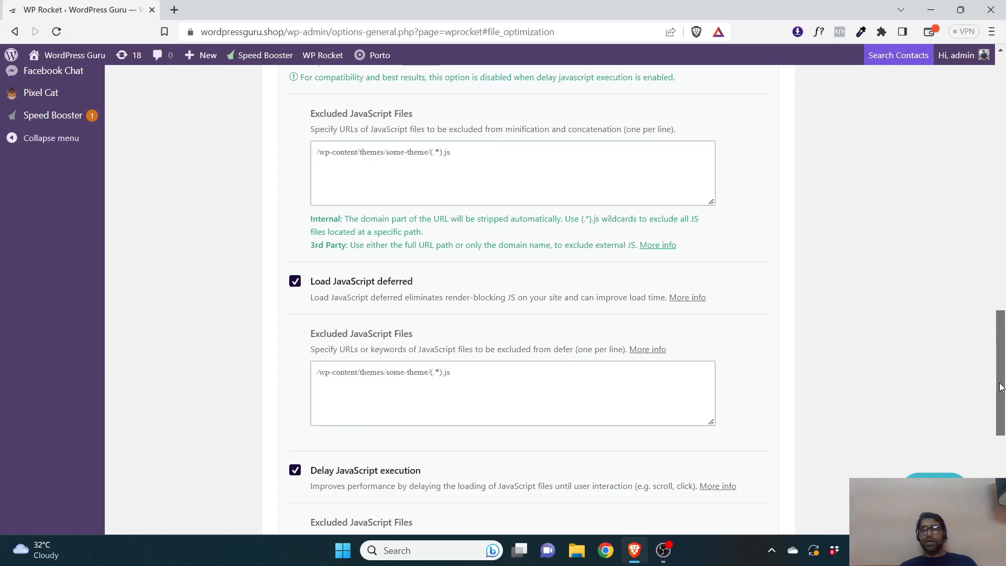
drag(1000, 387, 871, 412)
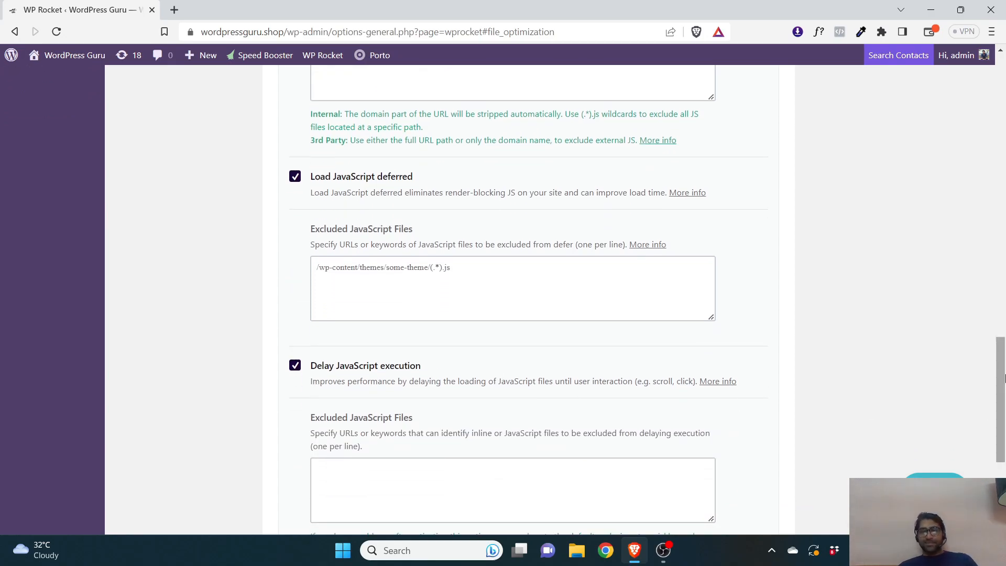
Save the File Optimization settings with the JavaScript options as configured
scroll(444, 338, down, 1)
scroll(382, 315, down, 2)
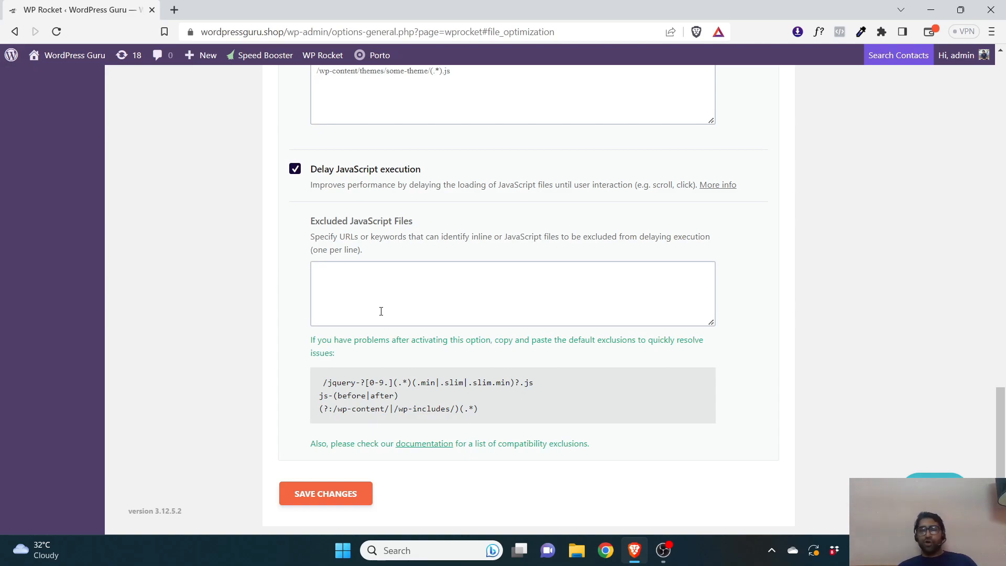
click(374, 273)
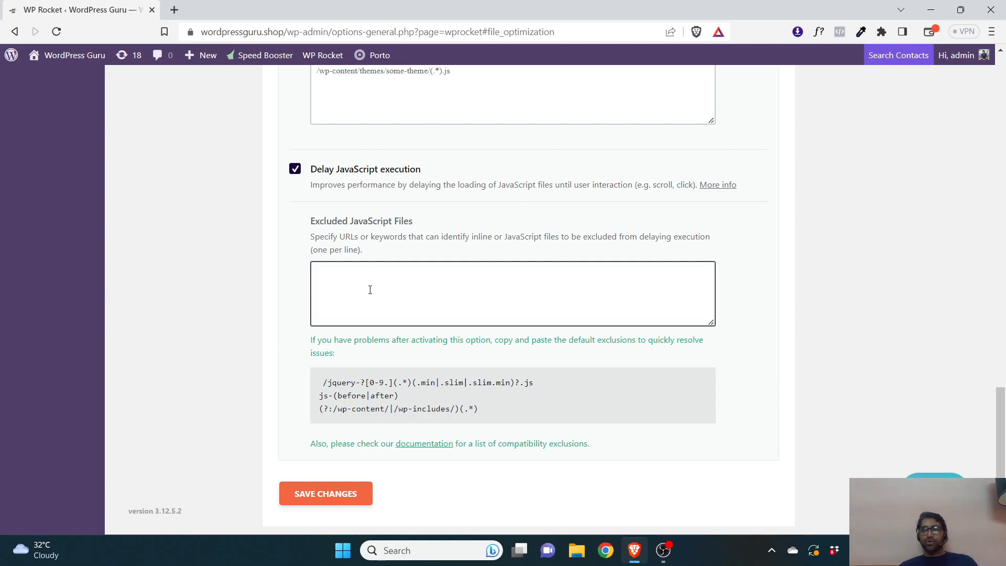
scroll(370, 304, down, 1)
click(326, 449)
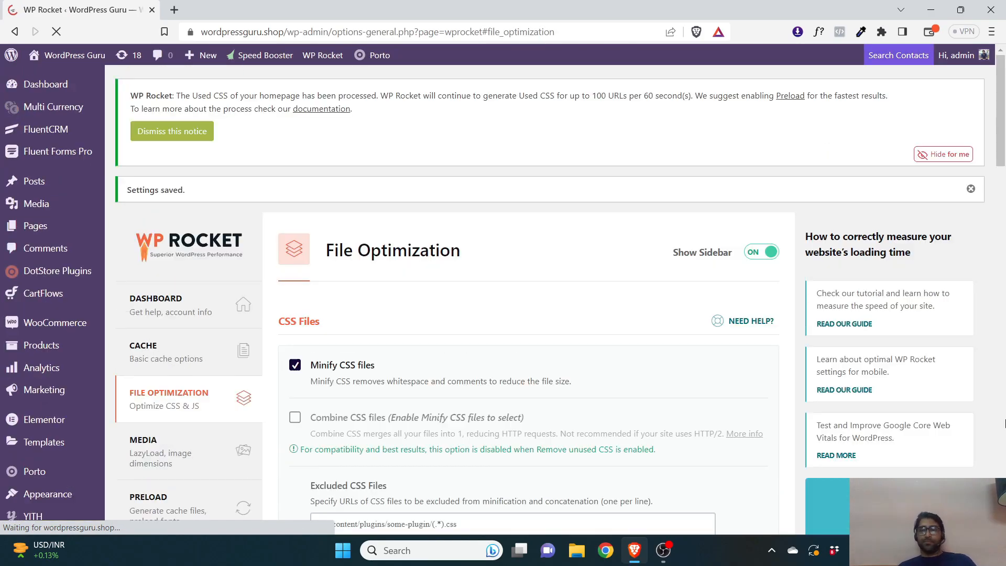
Open the Media settings and enable LazyLoad for images, iframes and videos, plus YouTube preview images
click(238, 316)
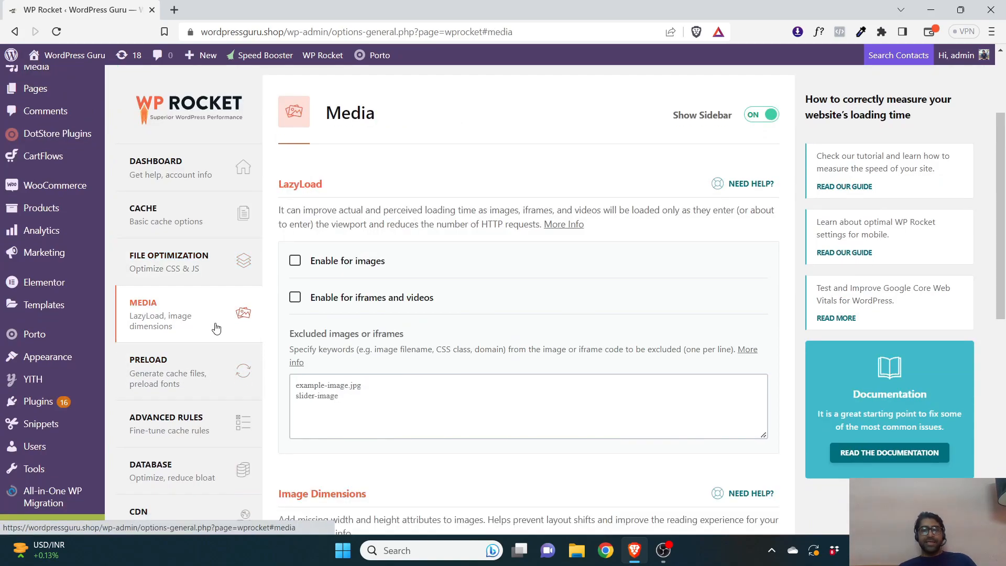
click(371, 263)
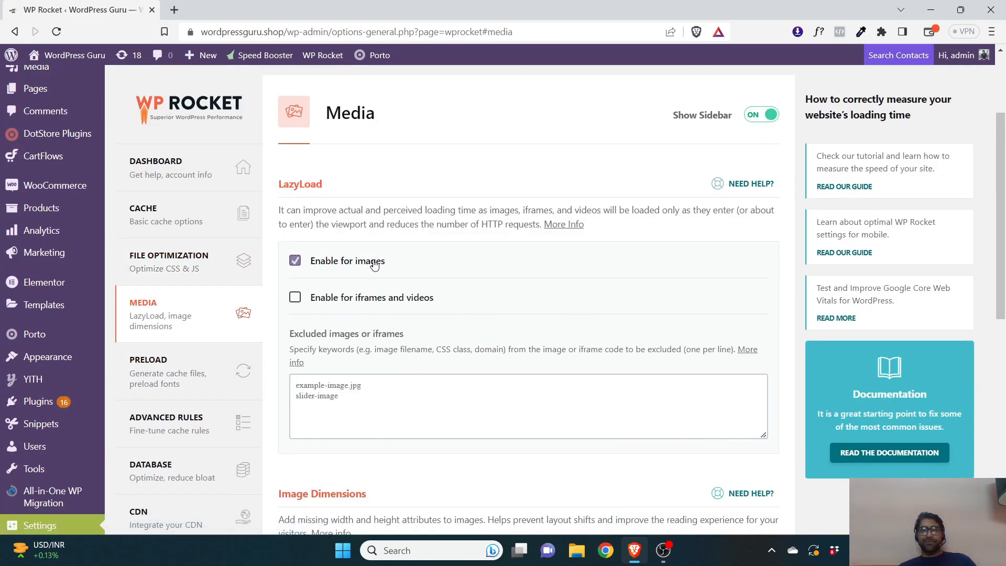
click(371, 300)
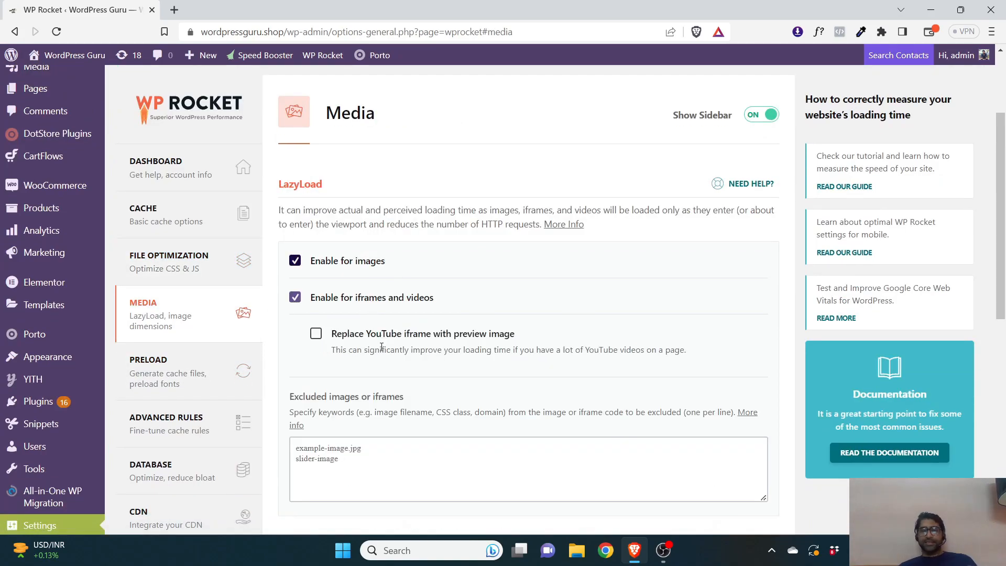
click(427, 335)
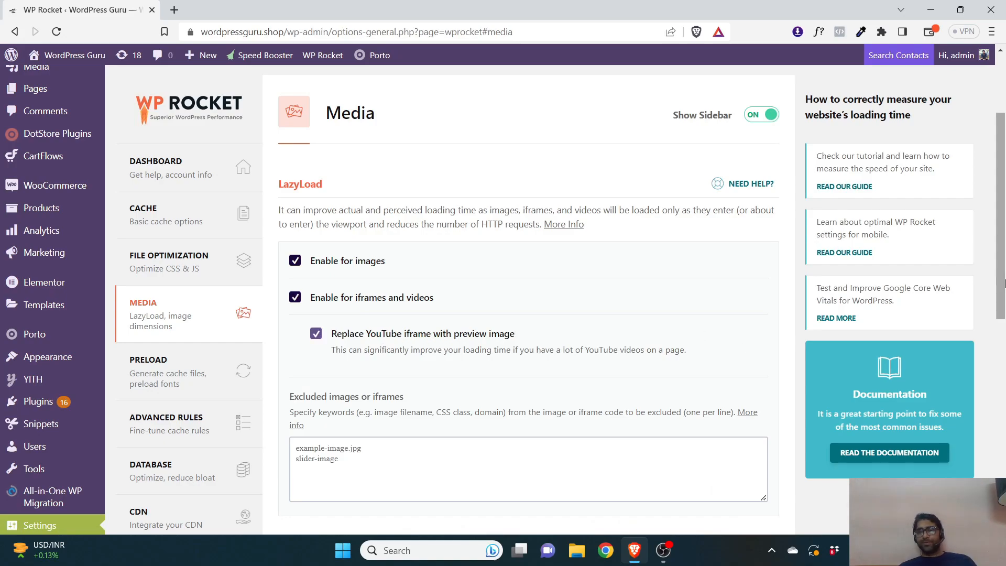
Enable Add missing image dimensions and save the Media settings
scroll(1003, 287, down, 1)
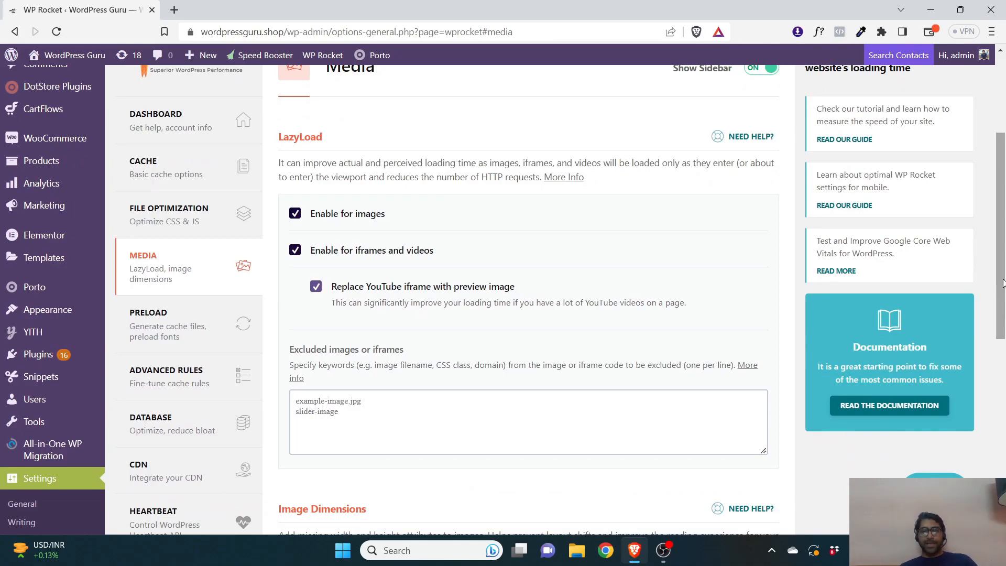
scroll(999, 309, down, 3)
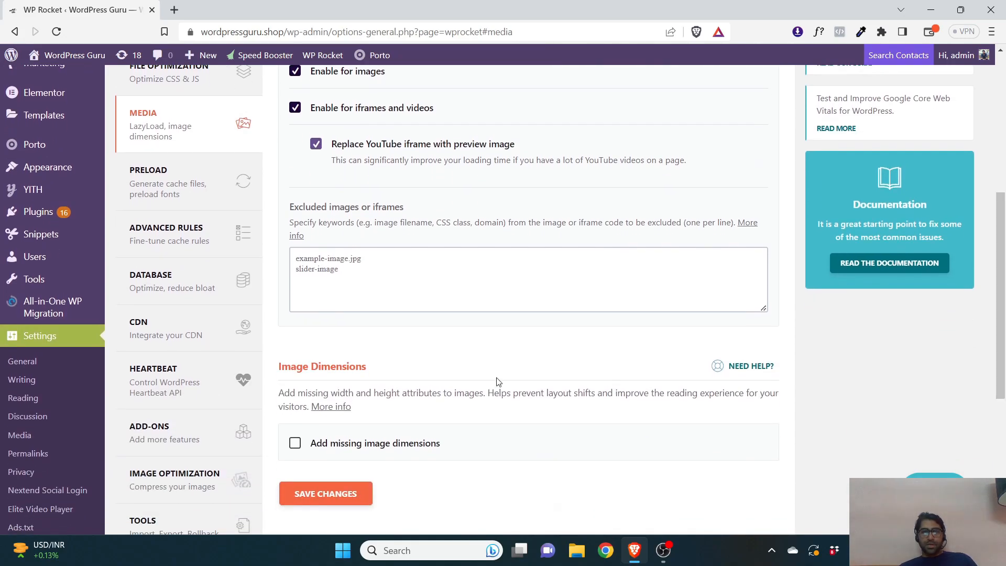
click(296, 443)
scroll(731, 393, down, 1)
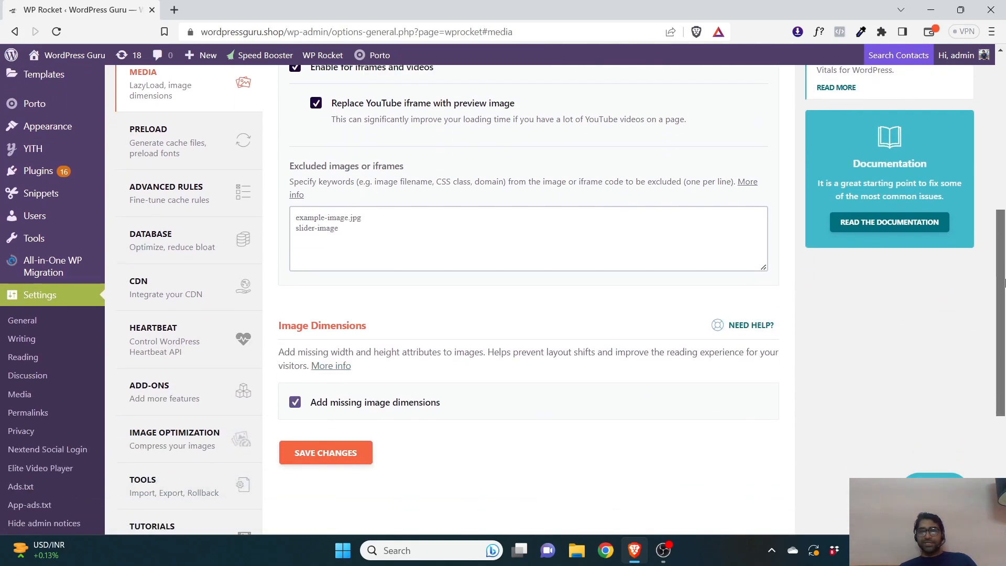
scroll(628, 378, up, 2)
scroll(457, 343, down, 5)
click(325, 300)
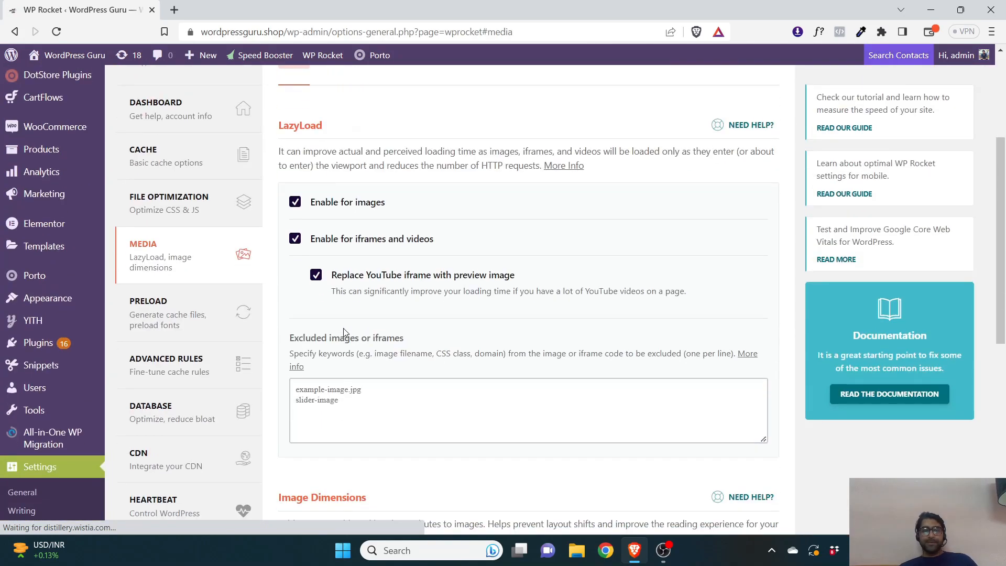
Open the Preload settings, turn on link preloading and Activate Preloading, and save the changes
click(157, 367)
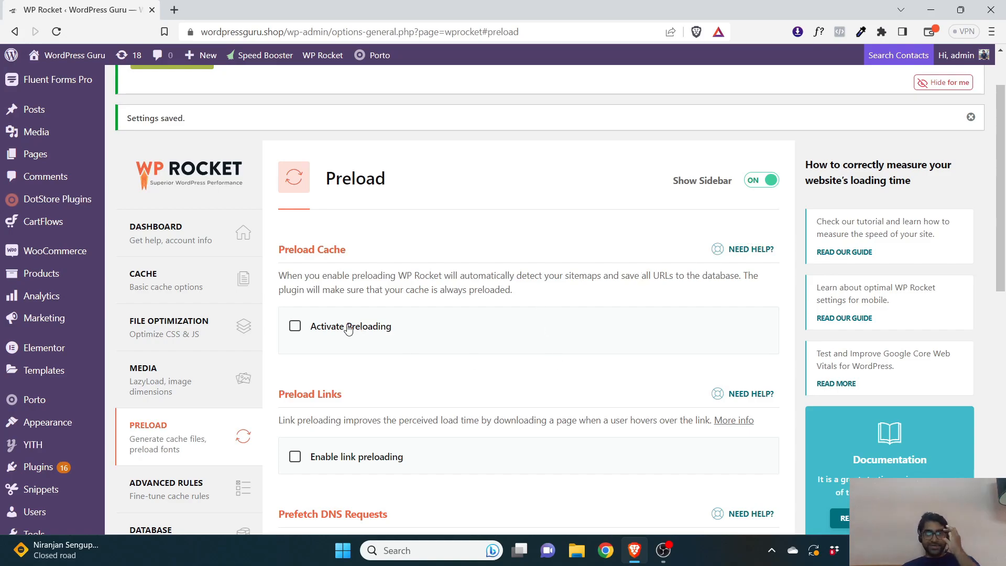
scroll(1003, 260, down, 2)
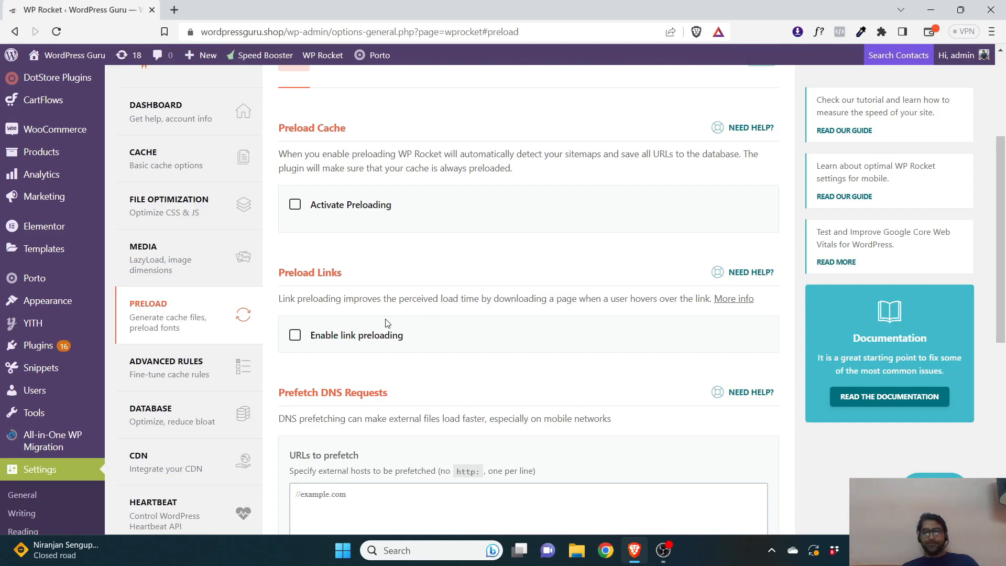
click(354, 341)
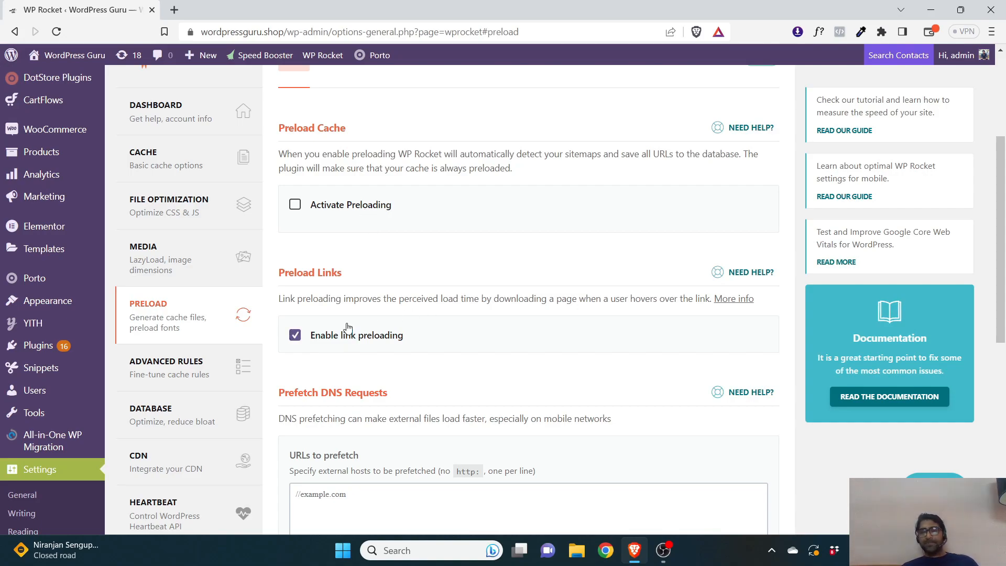
click(339, 207)
scroll(391, 346, down, 5)
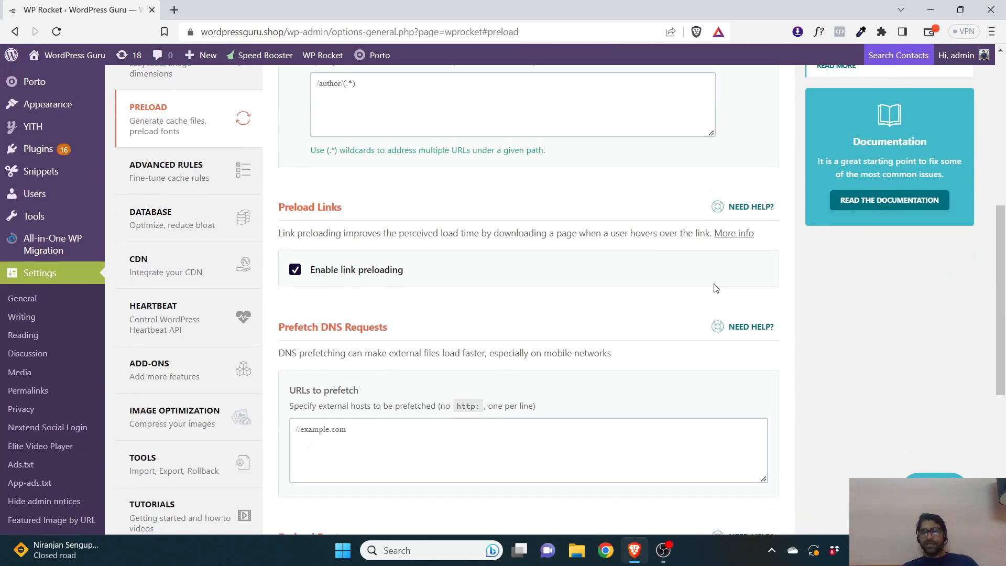
scroll(393, 294, down, 4)
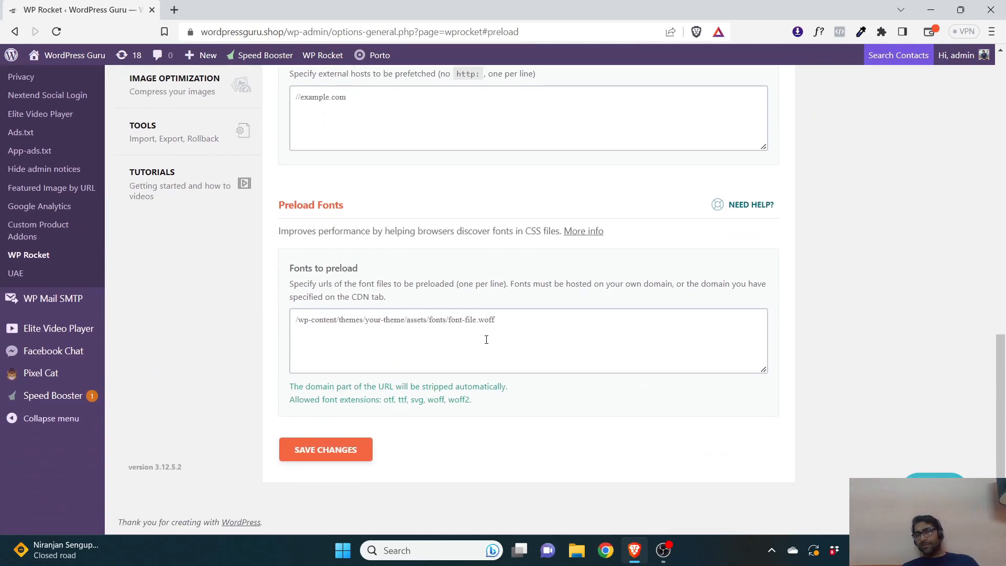
scroll(439, 296, up, 1)
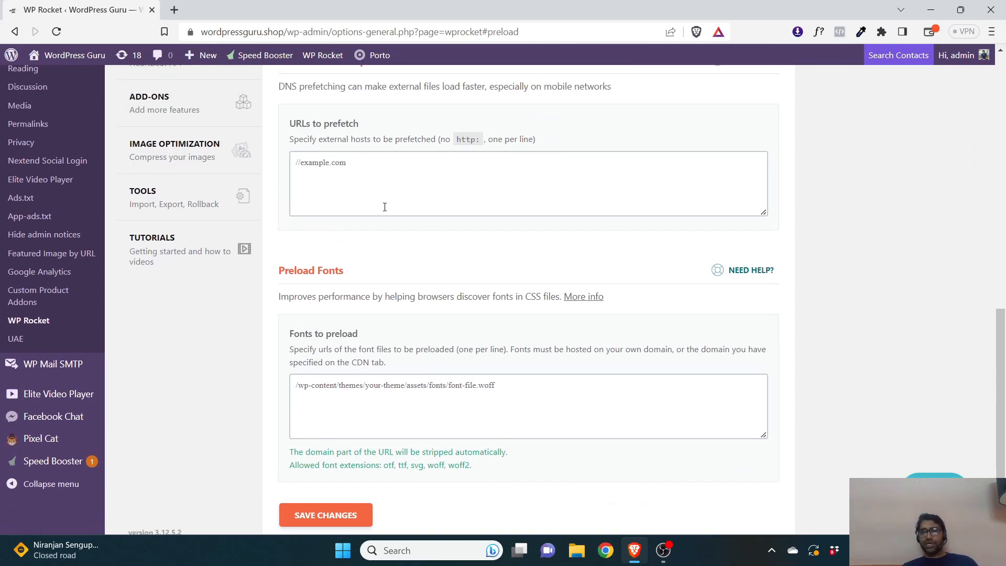
scroll(396, 480, down, 1)
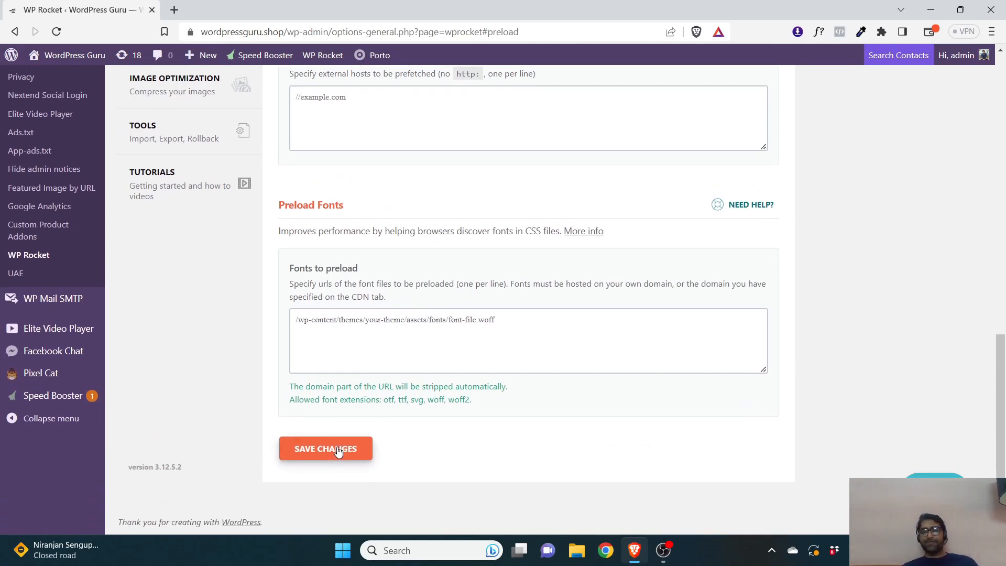
click(325, 448)
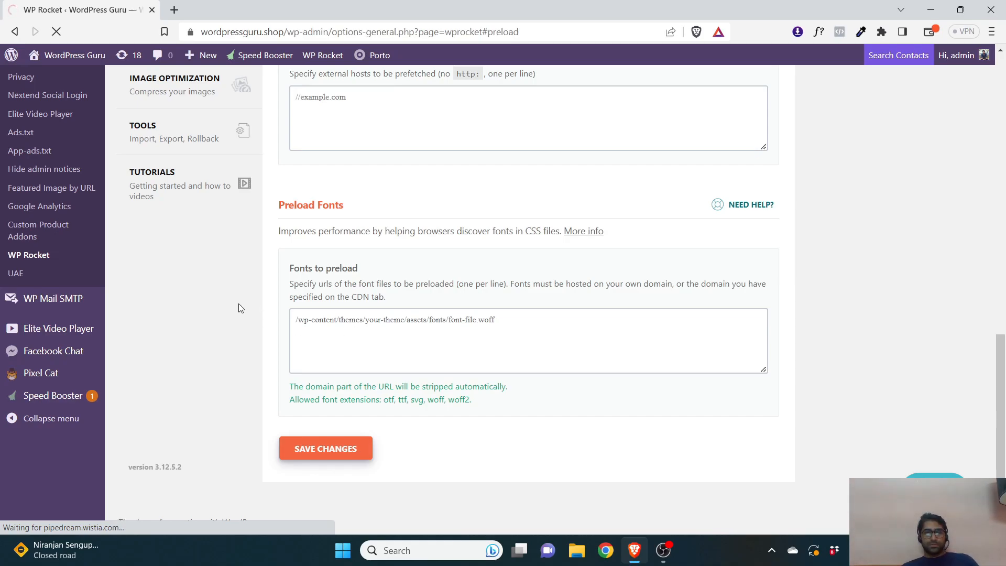
Highlight the notice about the preload service being active
scroll(238, 306, up, 5)
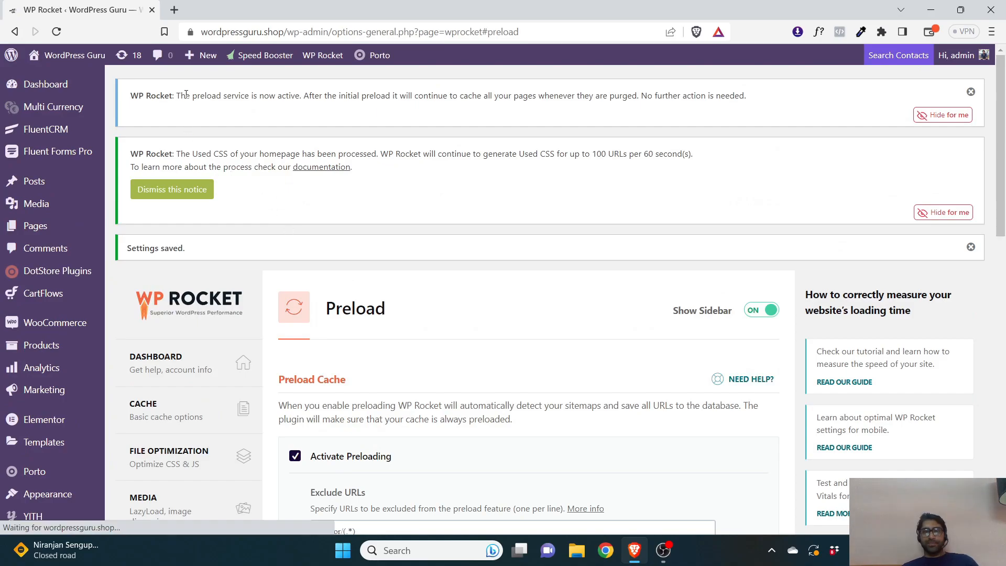
drag(215, 95, 353, 96)
drag(1001, 126, 943, 289)
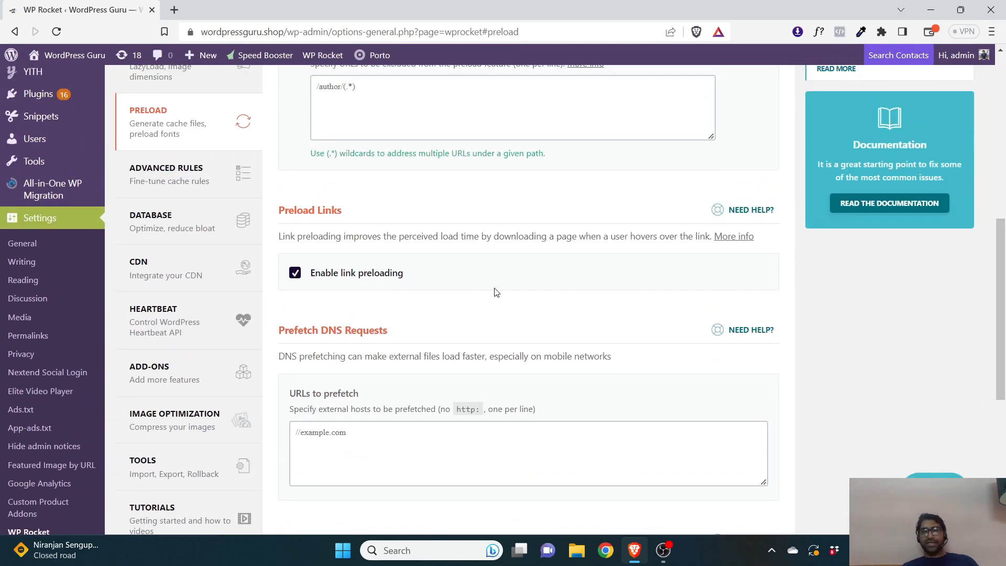
Open Advanced Rules and examine the Never Cache URLs, cookies, user agents and Always Purge URL fields
click(182, 185)
scroll(354, 209, down, 3)
click(354, 171)
scroll(366, 220, up, 3)
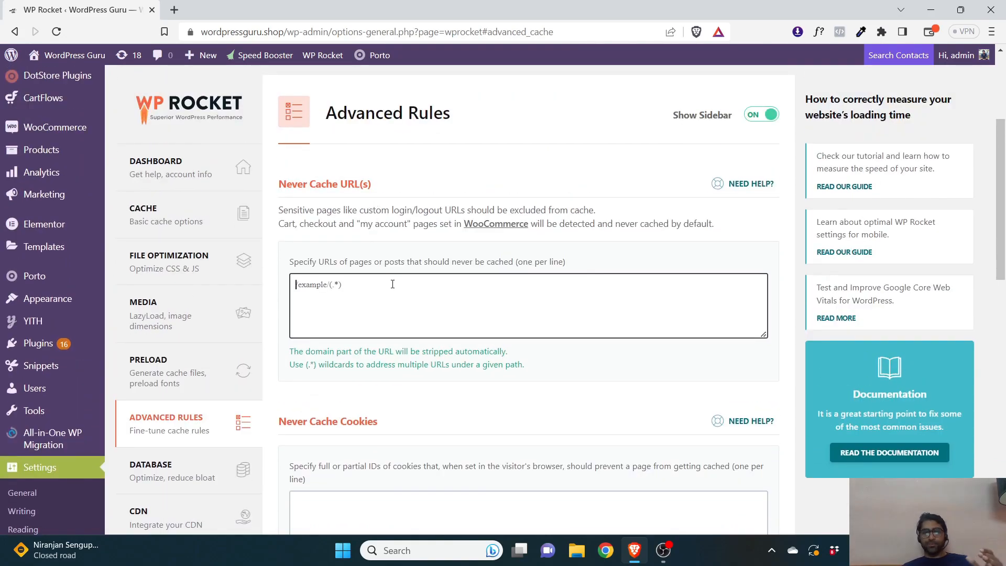
scroll(391, 281, down, 3)
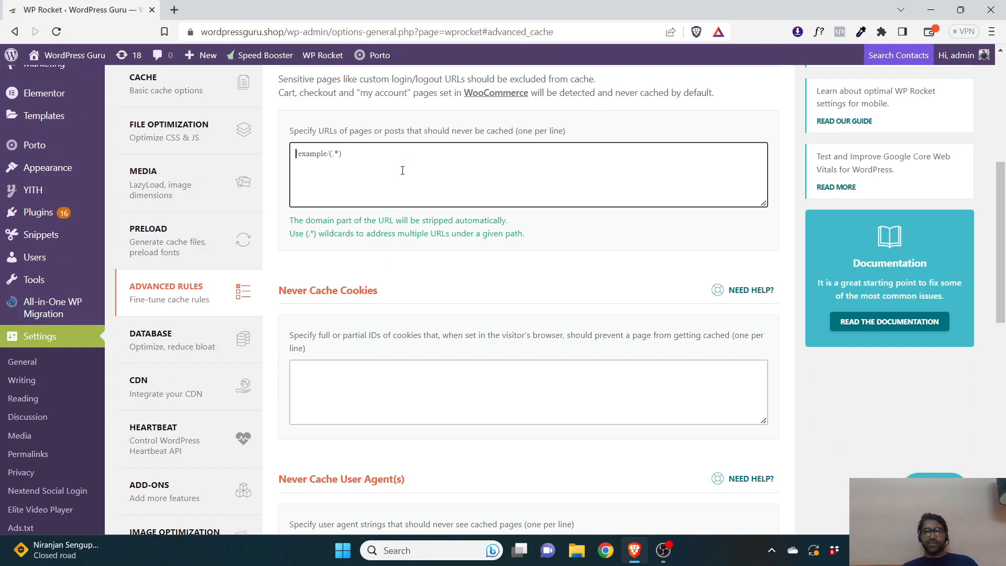
click(357, 373)
scroll(366, 340, down, 9)
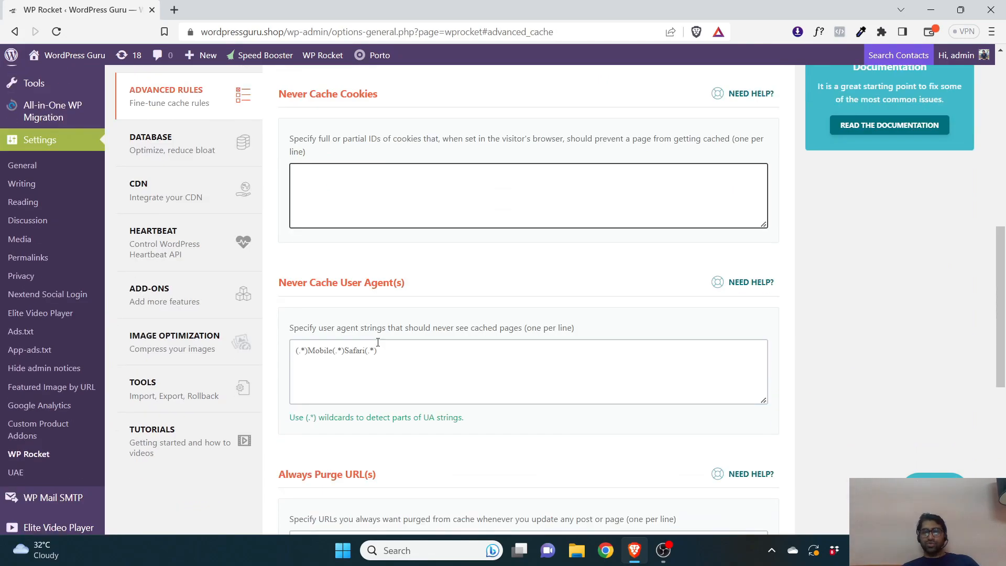
scroll(376, 314, down, 4)
scroll(373, 268, up, 1)
click(380, 231)
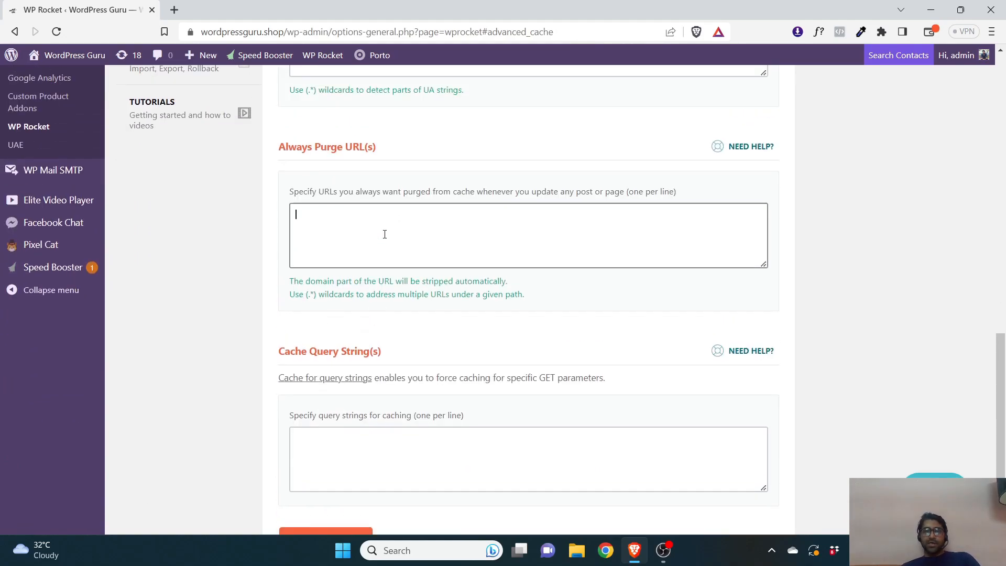
scroll(376, 231, up, 4)
click(376, 228)
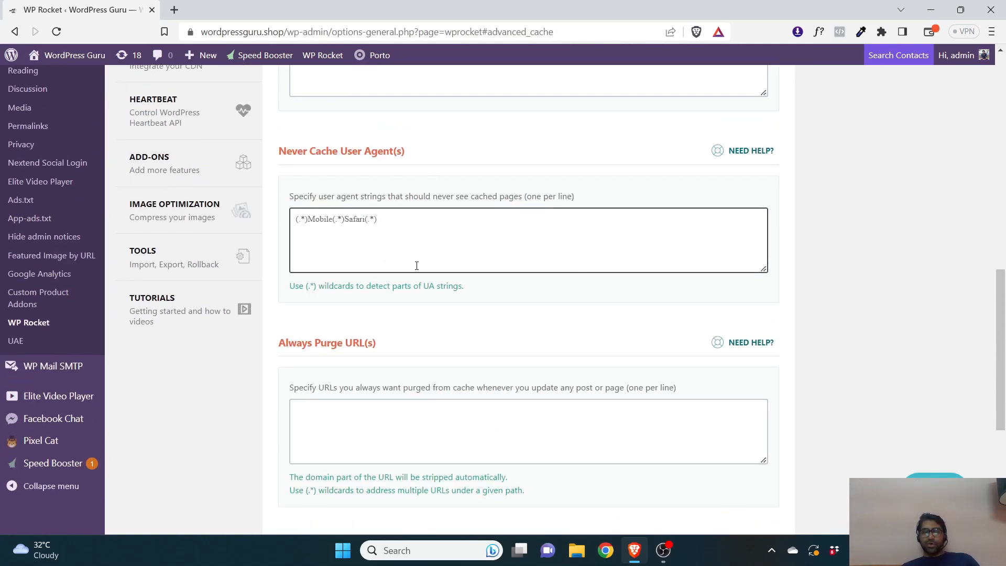
scroll(399, 272, down, 4)
scroll(398, 273, down, 2)
scroll(294, 341, up, 10)
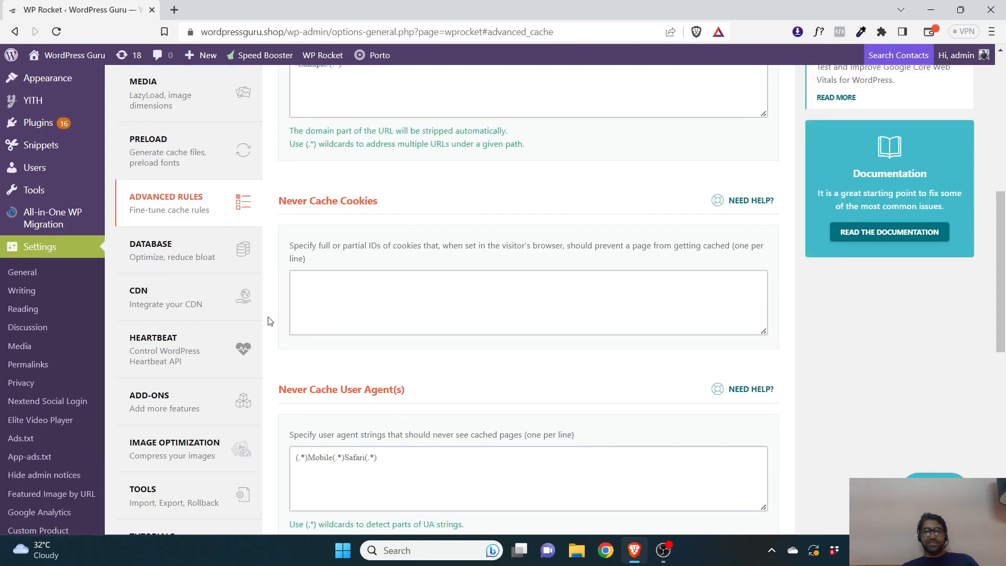
scroll(270, 321, down, 2)
Open the Database settings and enable cleanup of Trashed Posts and All transients
click(161, 322)
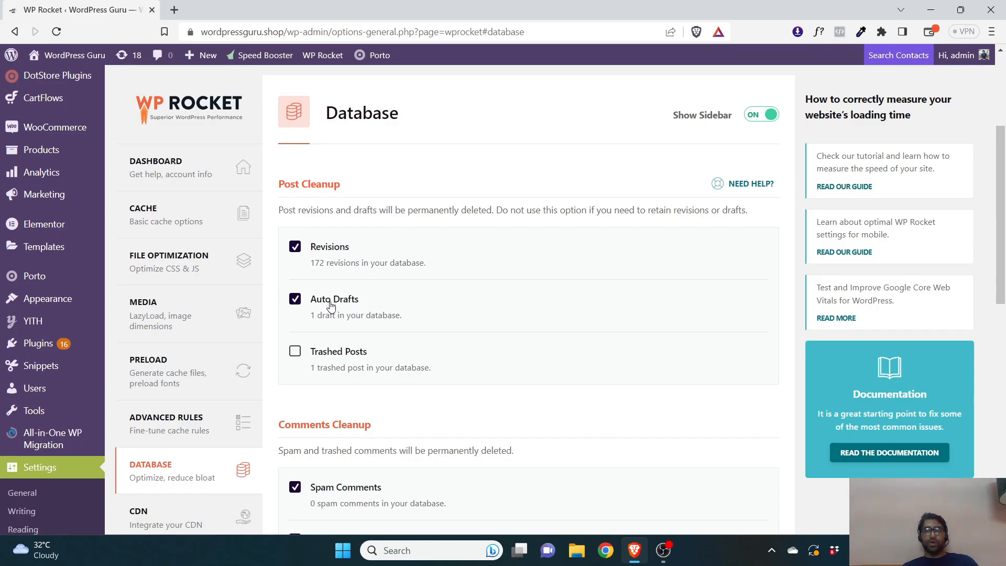
scroll(331, 305, down, 3)
click(314, 221)
scroll(338, 283, down, 3)
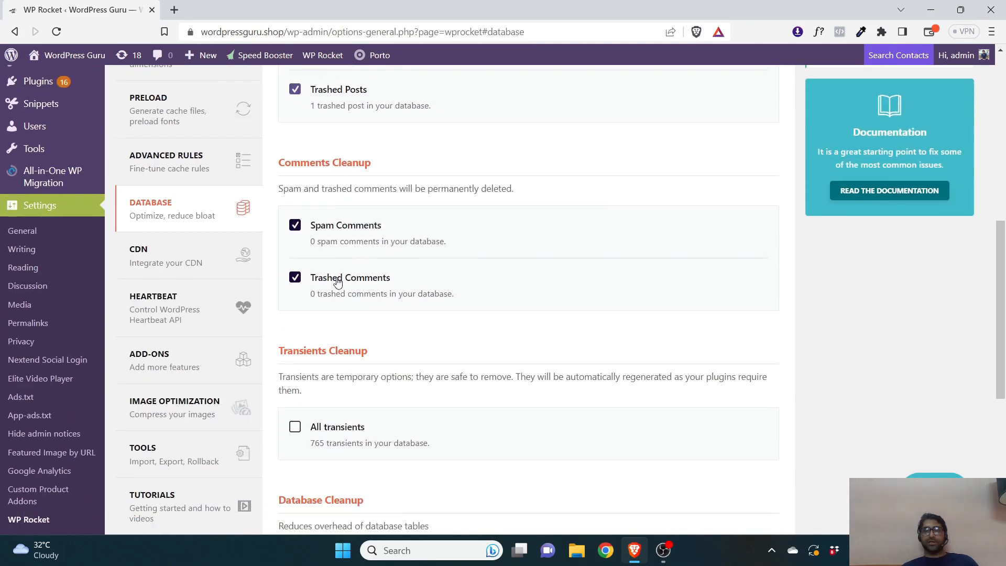
scroll(328, 282, down, 3)
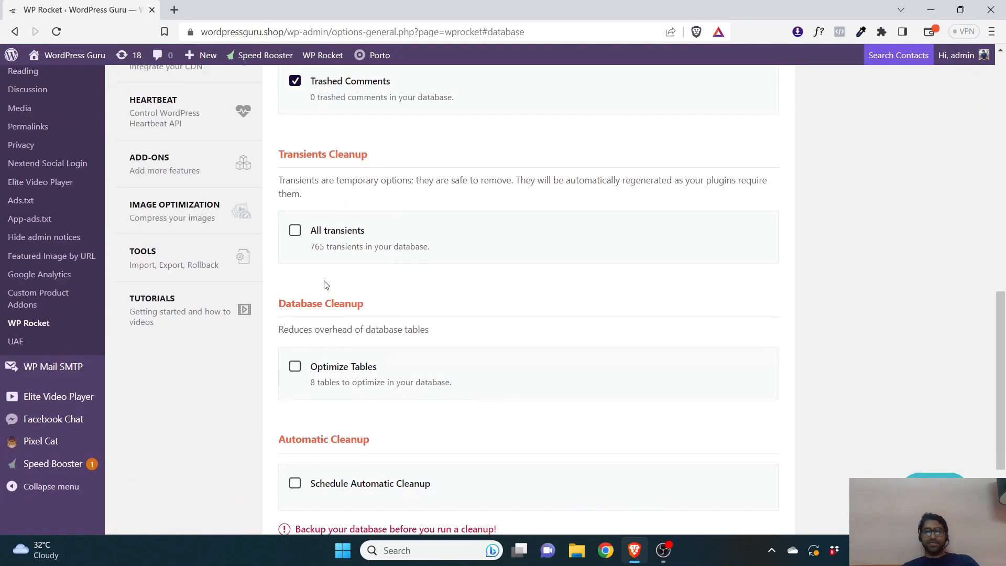
click(330, 238)
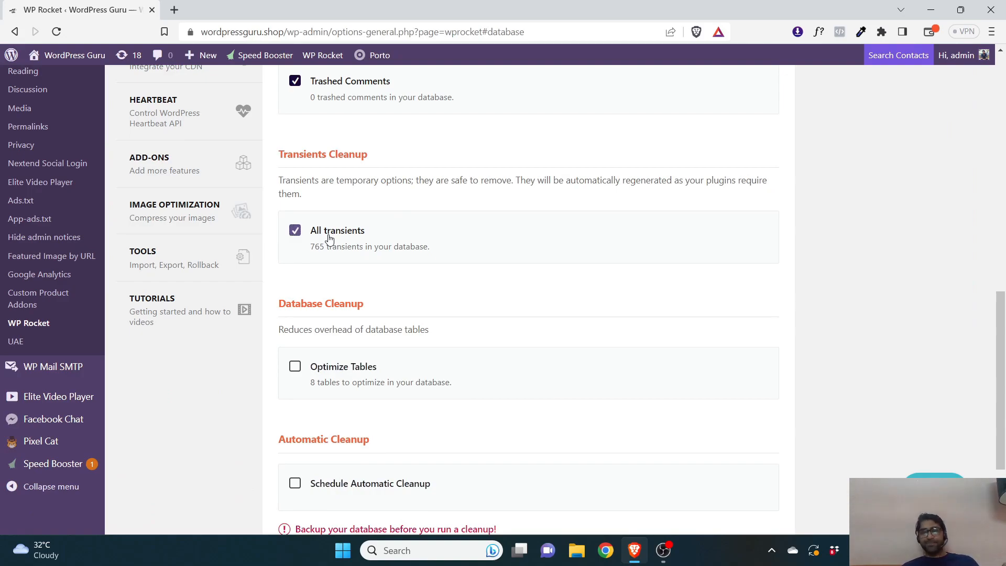
Enable Optimize Tables and save the database settings while running the optimization
scroll(330, 252, down, 2)
click(328, 244)
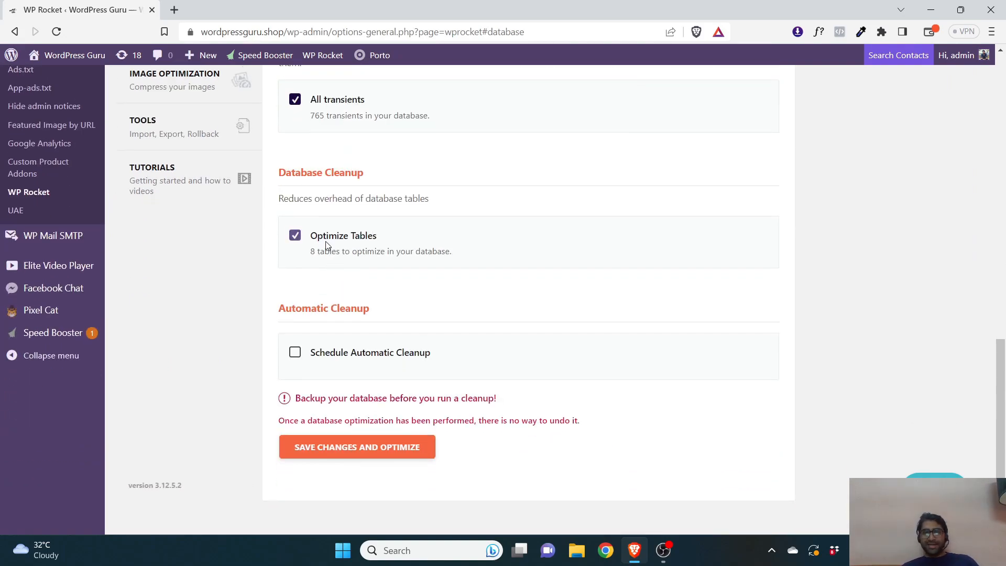
click(346, 444)
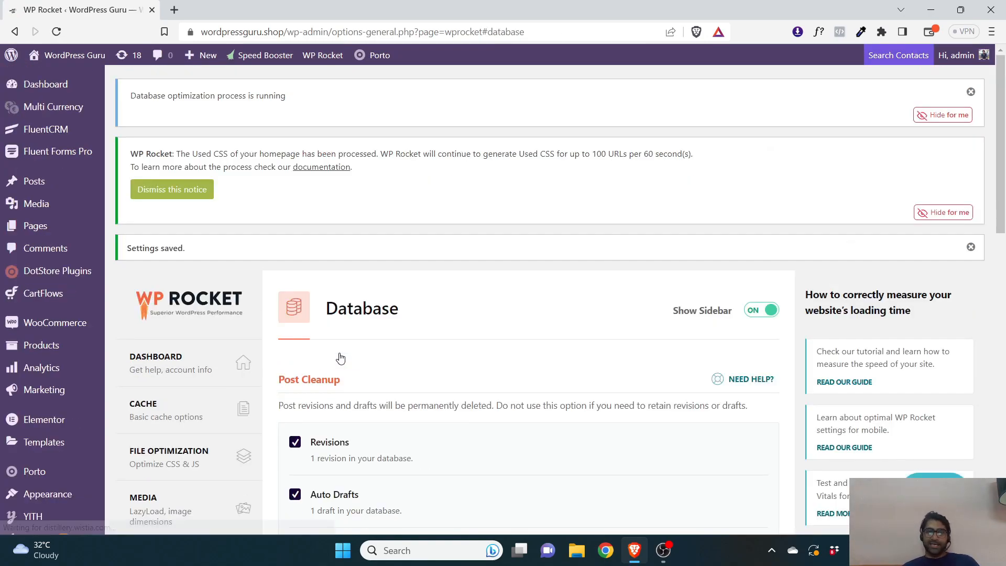
Review the database cleanup options, then open the CDN settings
scroll(341, 358, down, 10)
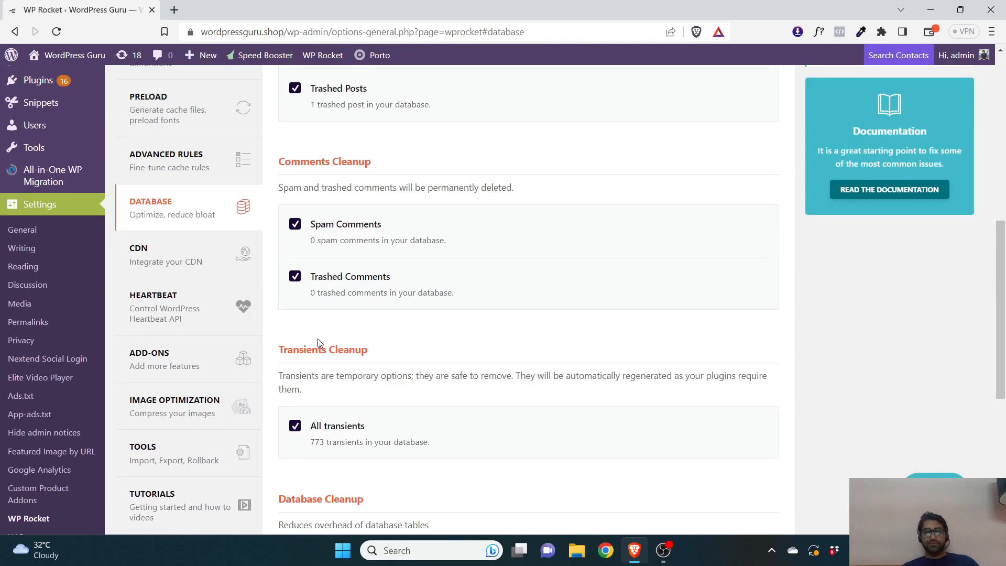
scroll(185, 267, up, 2)
click(185, 267)
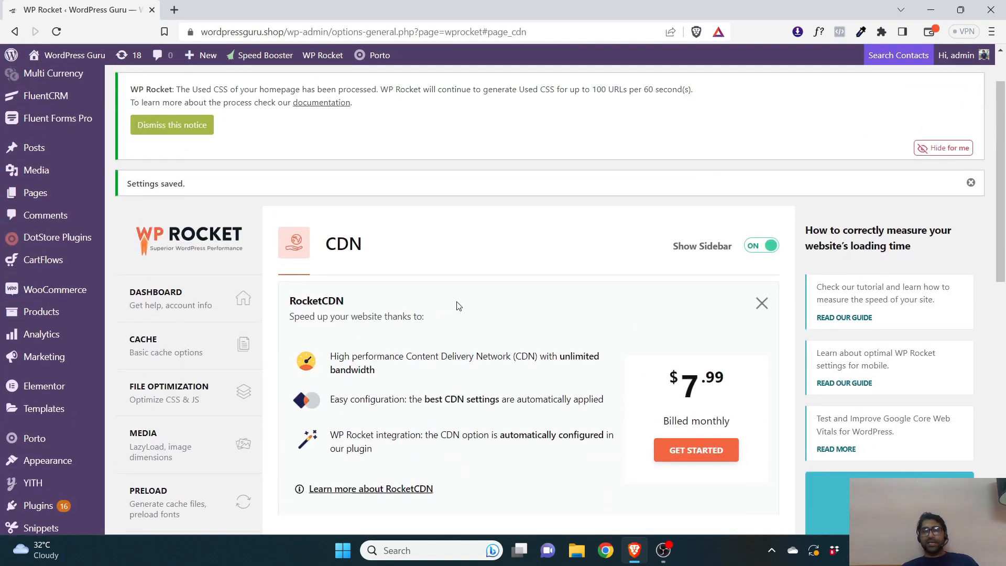
Scroll through the CDN settings, including the CNAME and Exclude files from CDN fields
scroll(458, 302, down, 6)
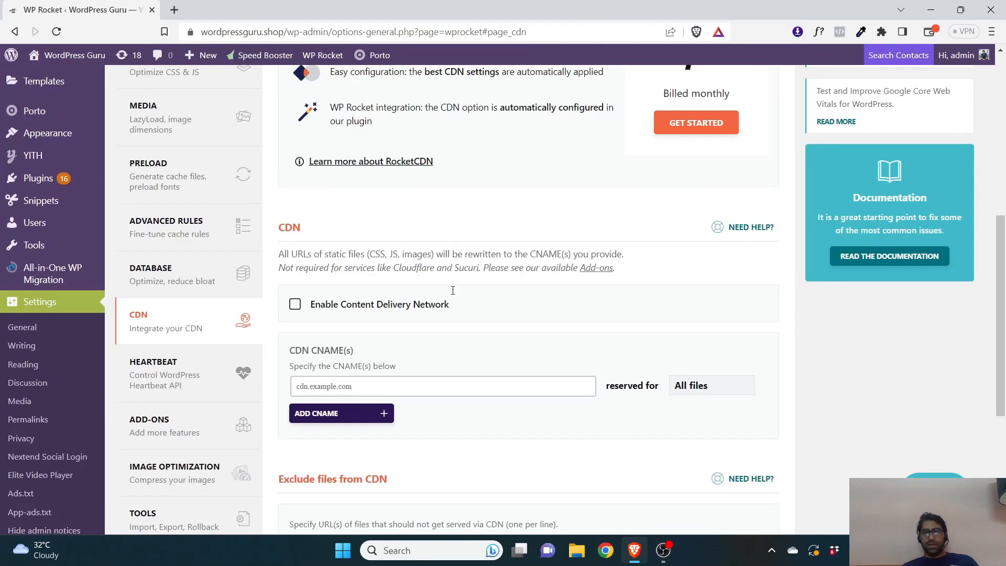
scroll(459, 262, up, 4)
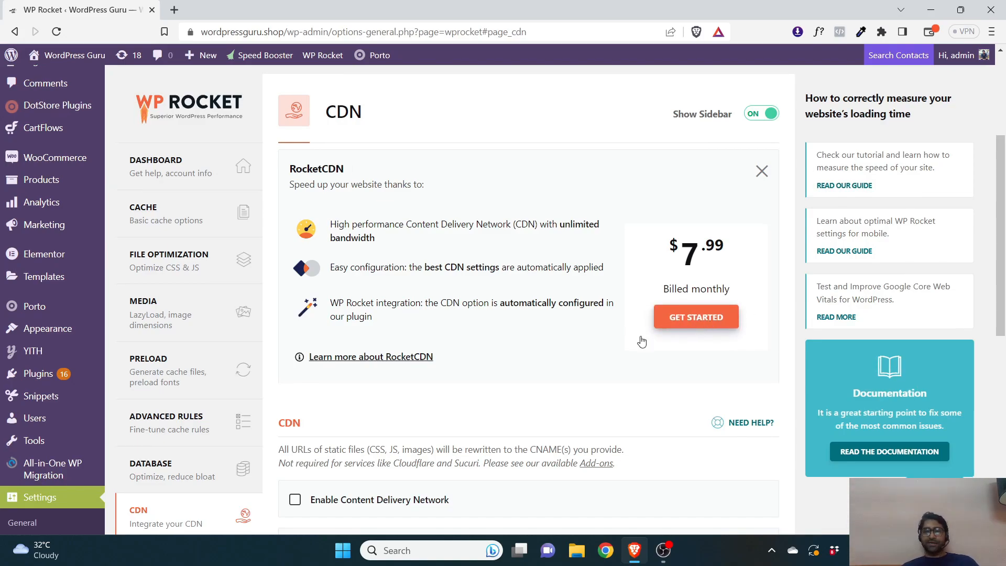
scroll(641, 342, down, 5)
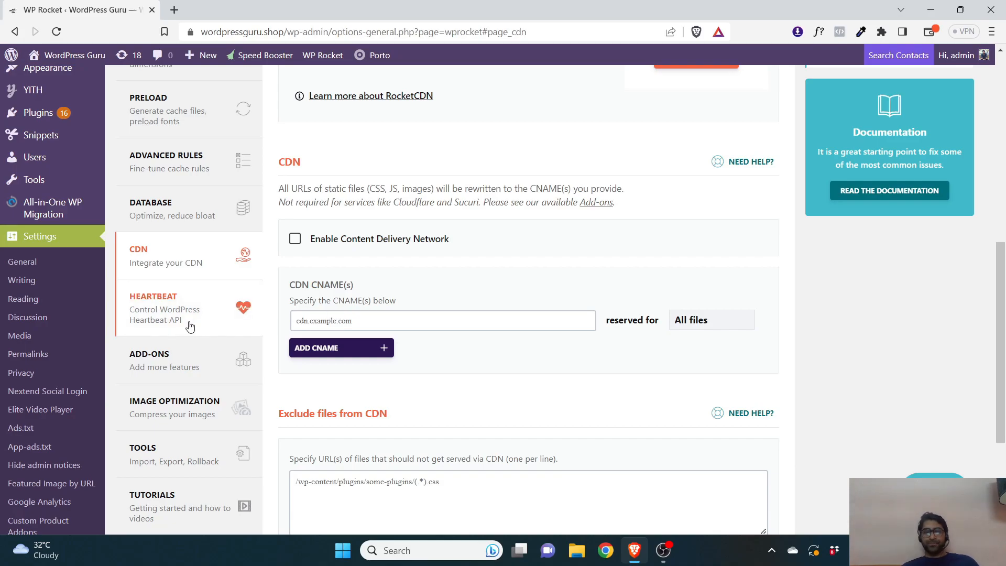
scroll(175, 318, down, 5)
scroll(256, 316, up, 5)
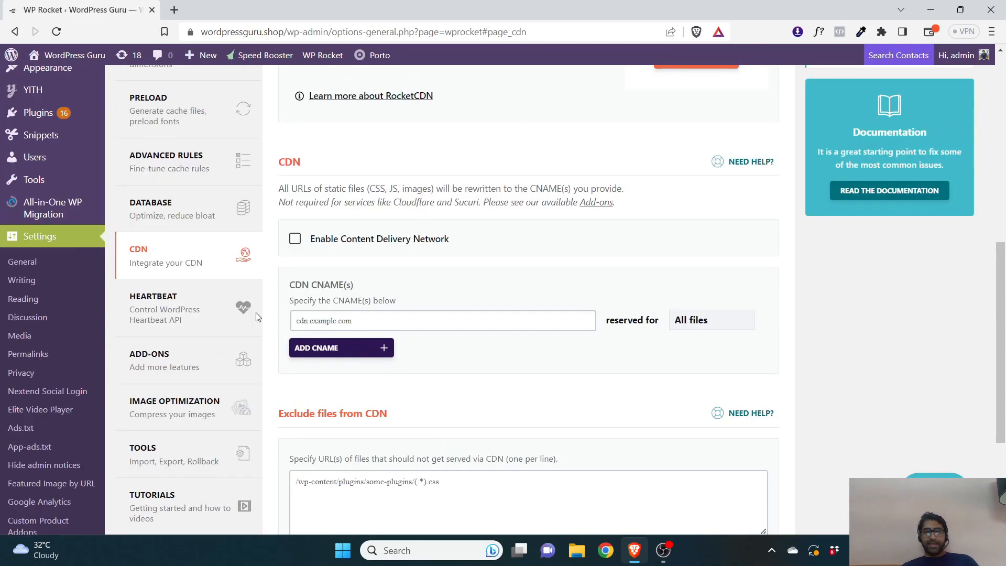
Open the Heartbeat settings and review the Control Heartbeat and activity limit options
click(184, 311)
scroll(337, 204, down, 2)
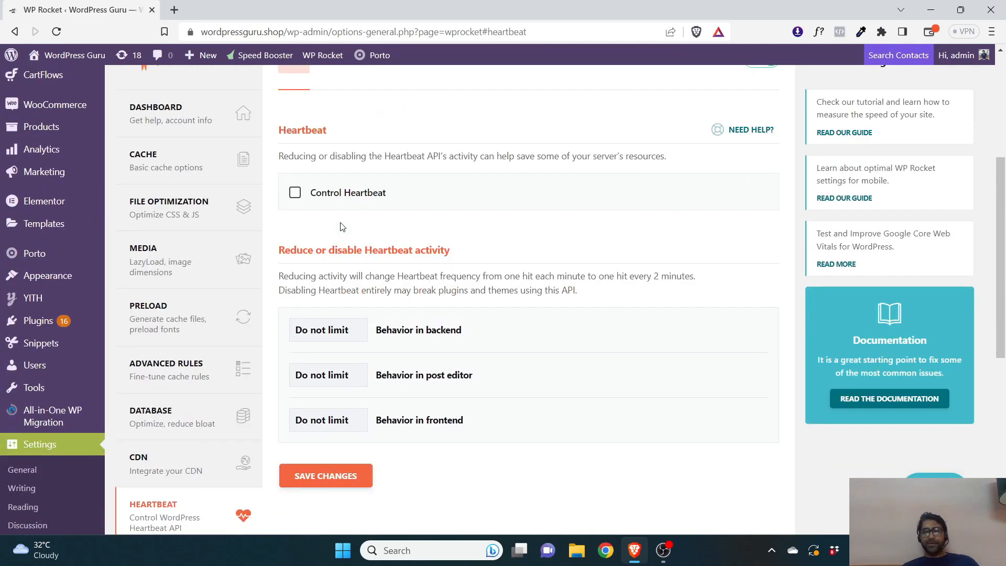
scroll(168, 403, up, 1)
scroll(162, 374, down, 2)
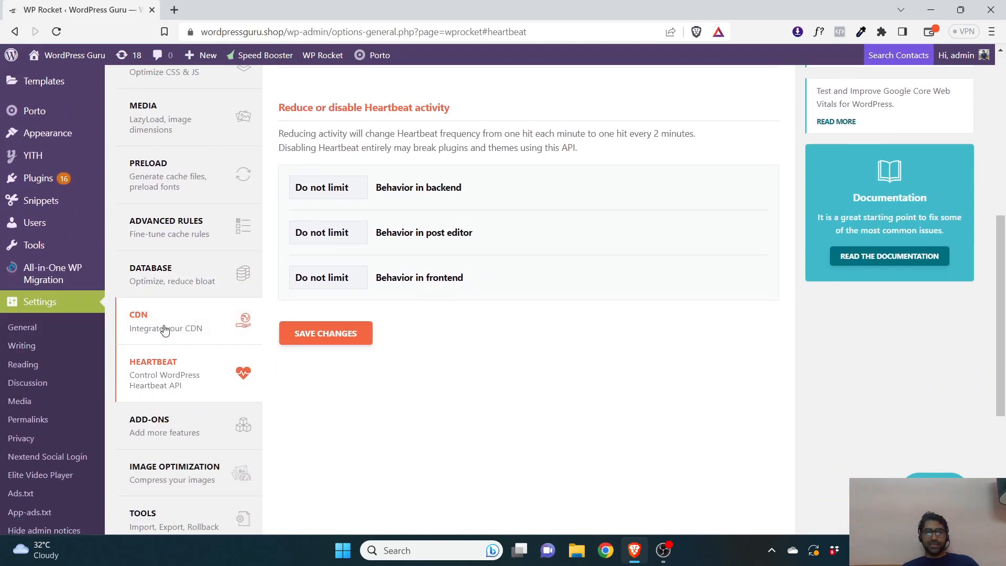
scroll(168, 403, up, 3)
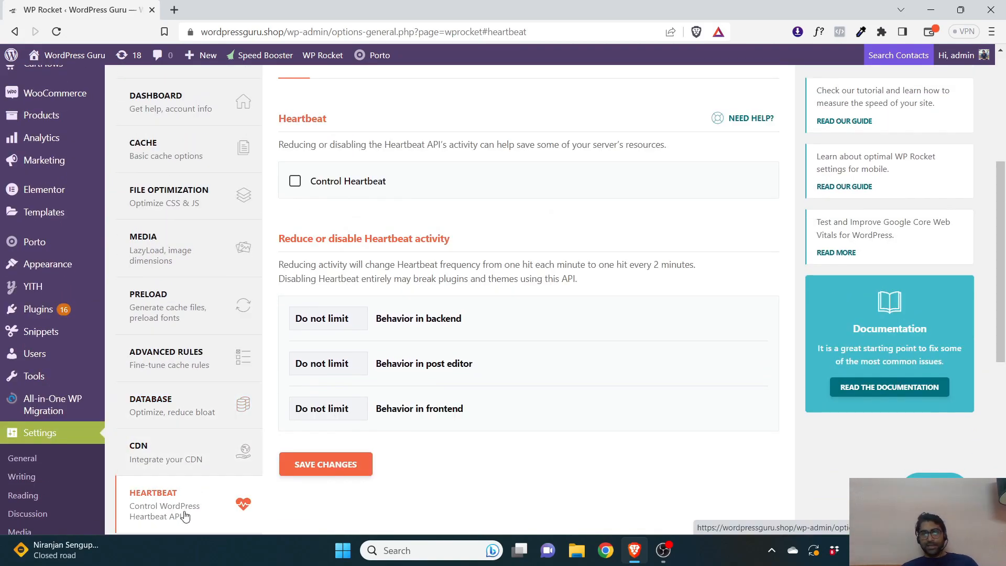
scroll(186, 518, down, 4)
Open Add-ons, switch on the Cloudflare add-on and open its options
click(161, 290)
scroll(407, 306, down, 8)
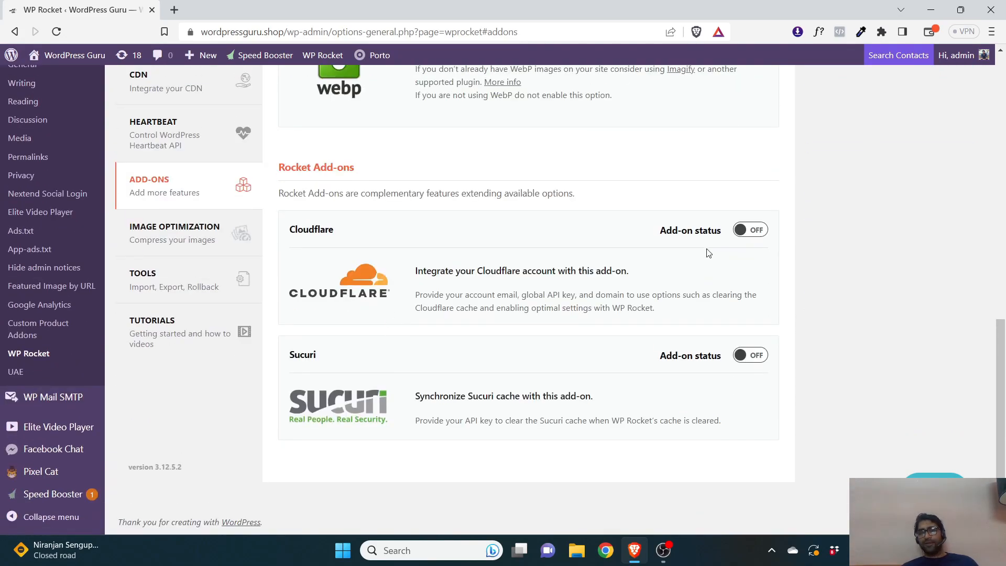
click(750, 230)
click(498, 338)
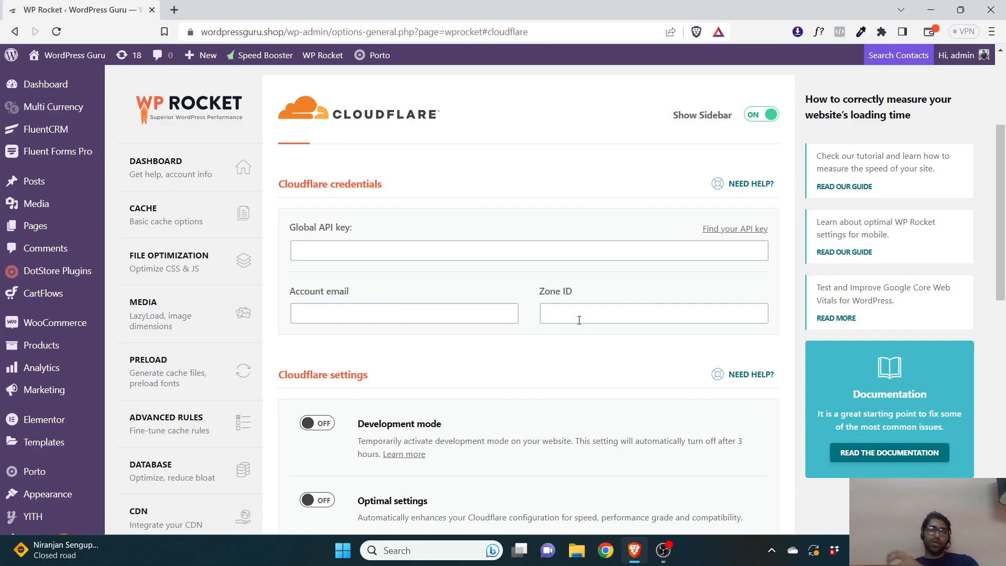
Examine the Cloudflare credentials, Cloudflare settings and Cloudflare Cache sections
scroll(577, 277, down, 5)
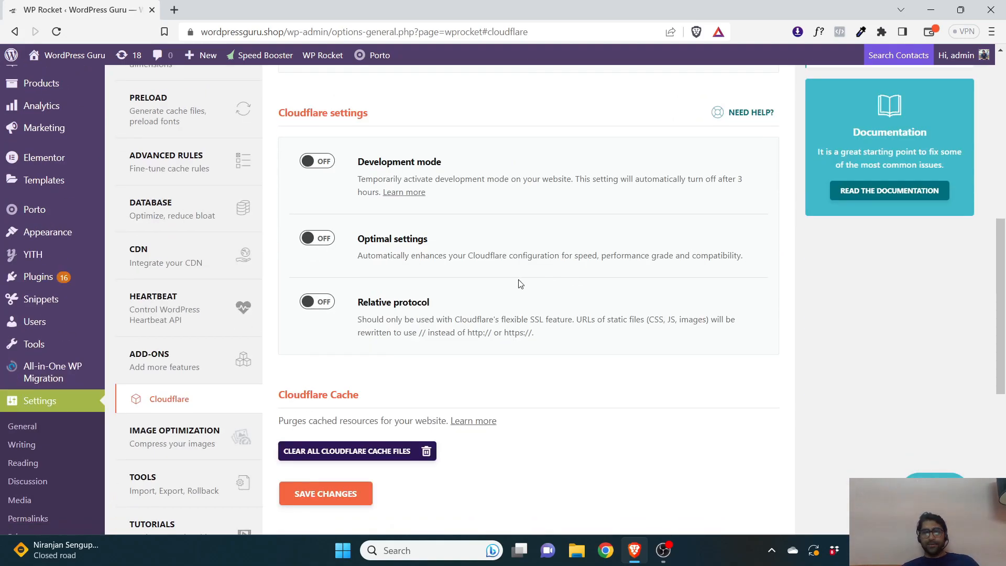
scroll(519, 283, up, 8)
scroll(579, 292, down, 4)
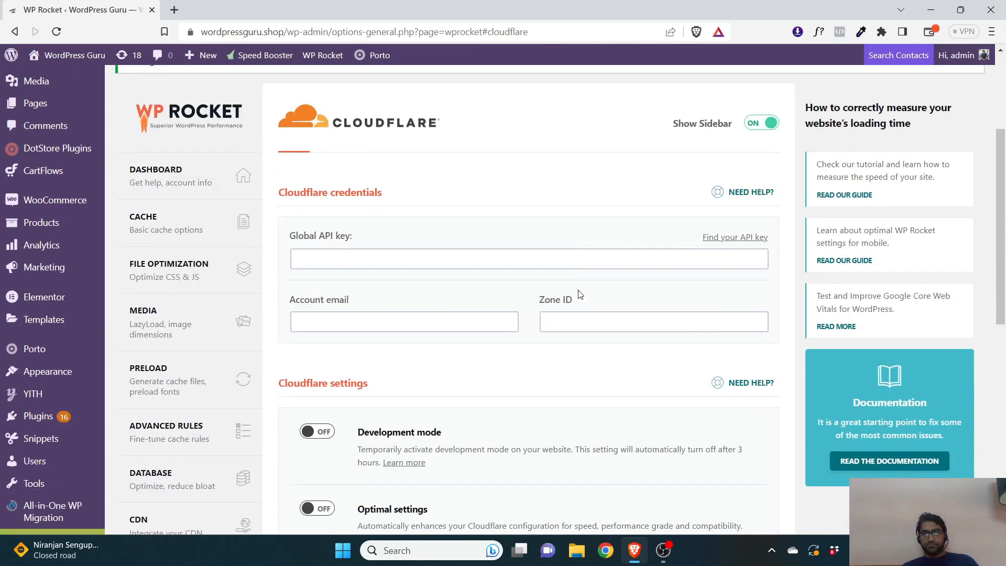
scroll(533, 298, down, 4)
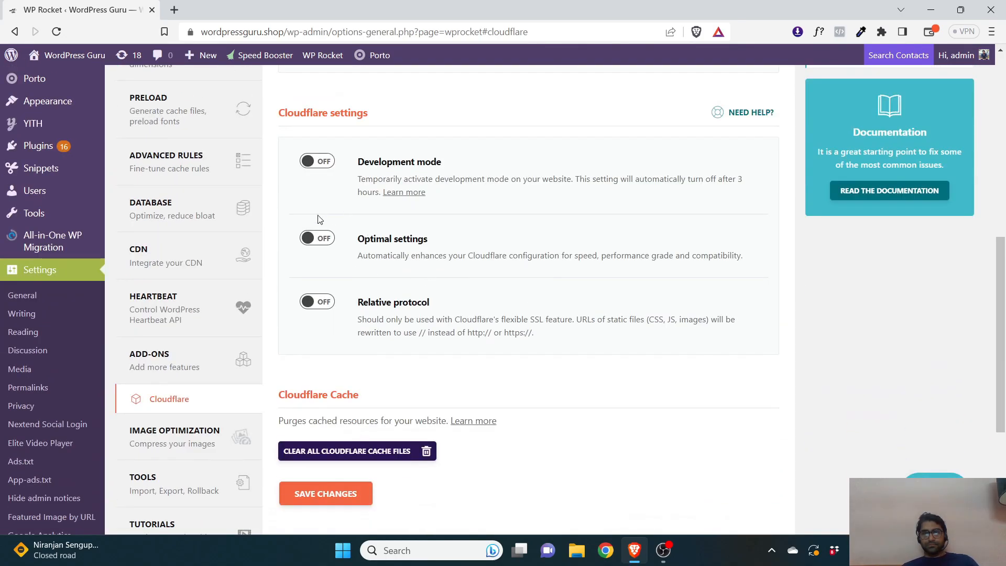
scroll(320, 226, down, 2)
scroll(346, 325, up, 4)
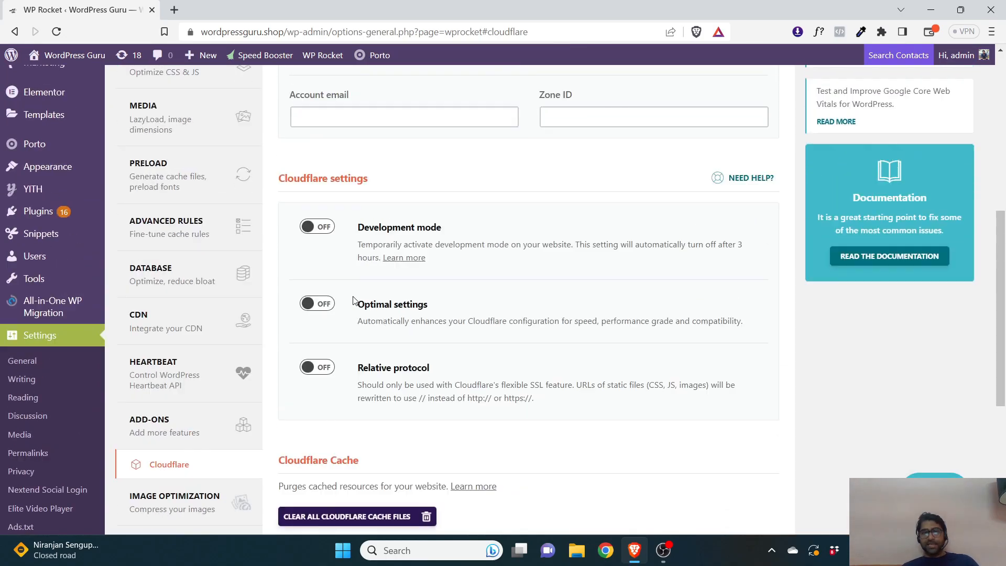
scroll(354, 300, up, 5)
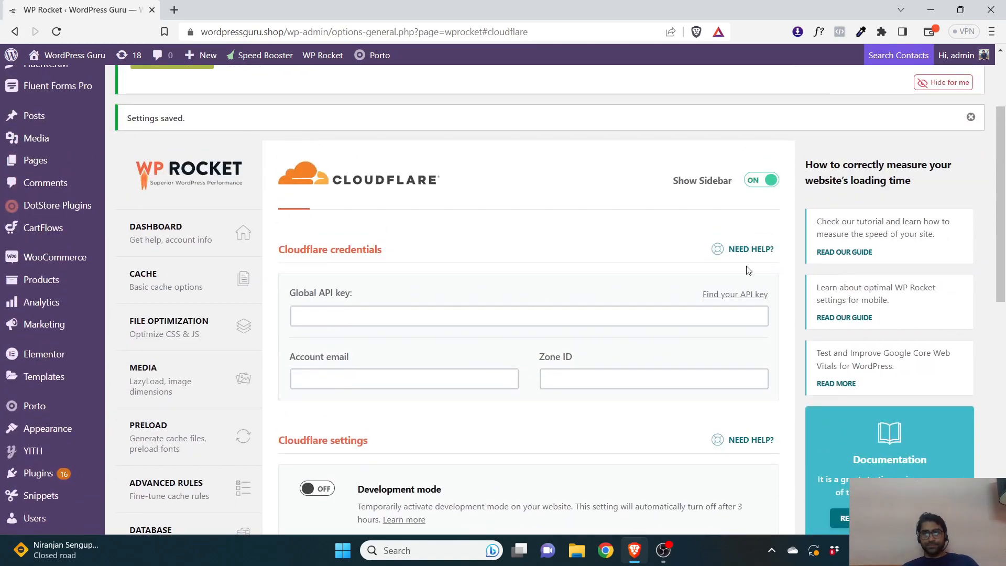
scroll(181, 330, down, 5)
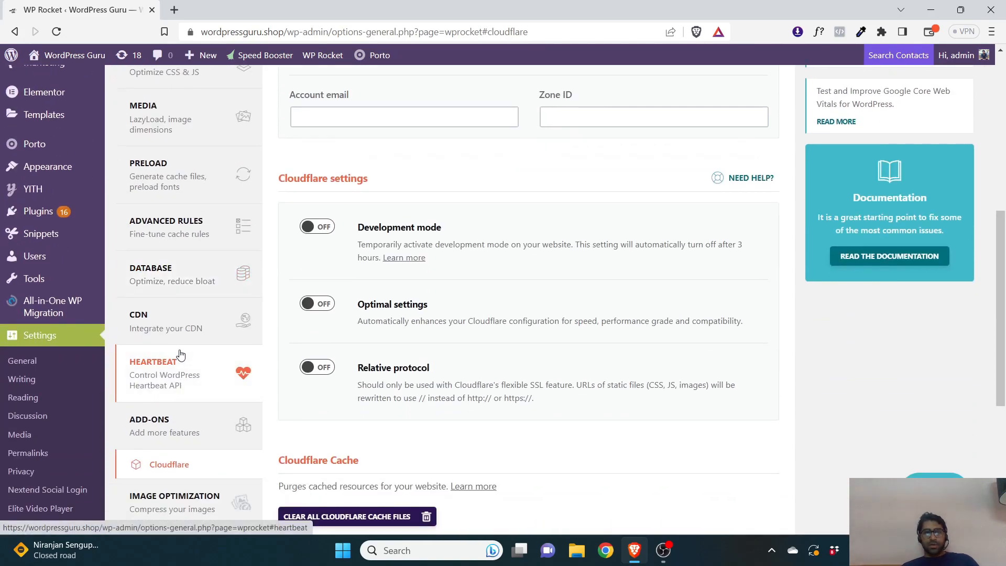
Return to Add-ons and switch the Cloudflare add-on off
click(158, 425)
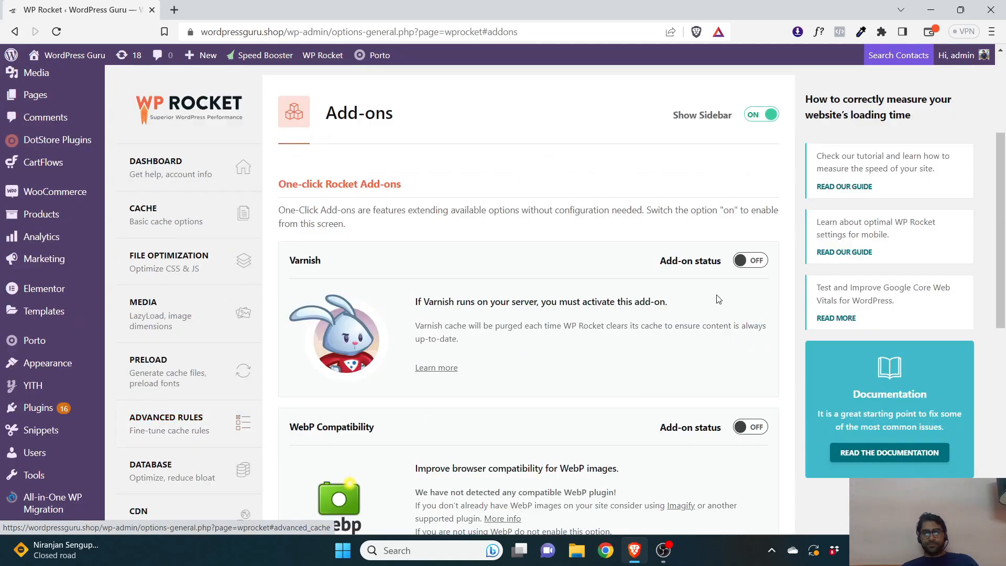
scroll(713, 385, down, 10)
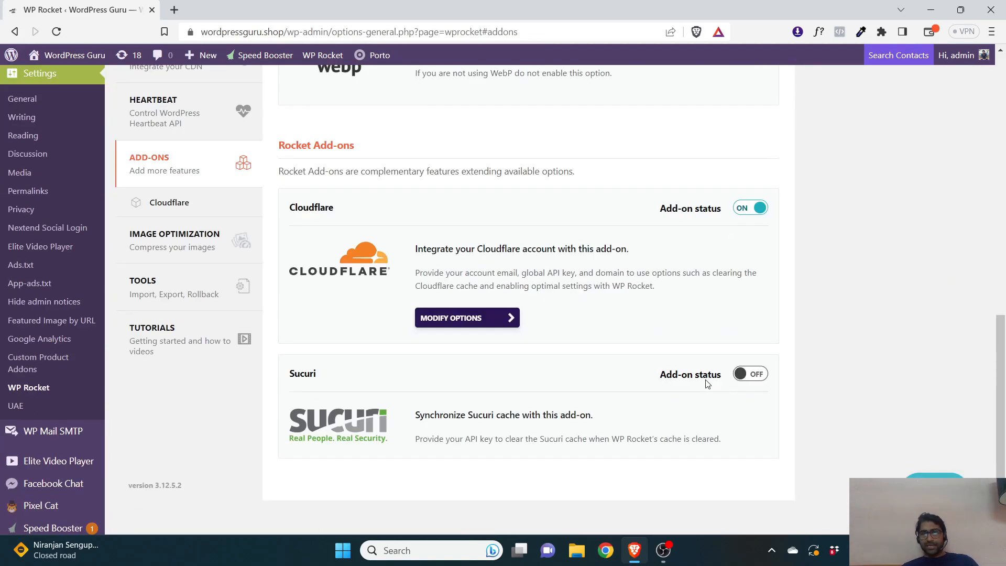
click(747, 208)
Revisit the Heartbeat page and review the Varnish, WebP, Cloudflare and Sucuri add-ons
scroll(168, 302, up, 4)
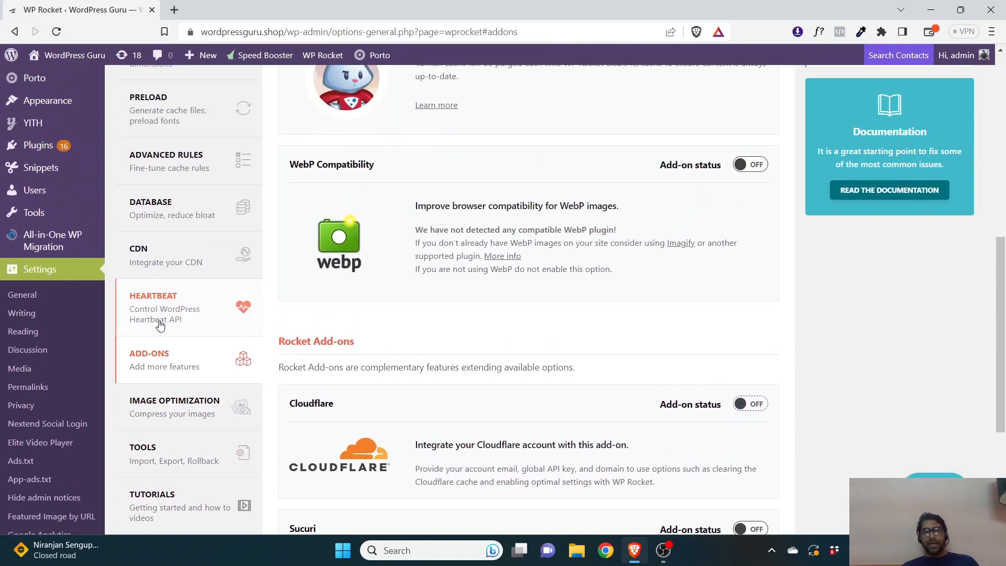
click(160, 324)
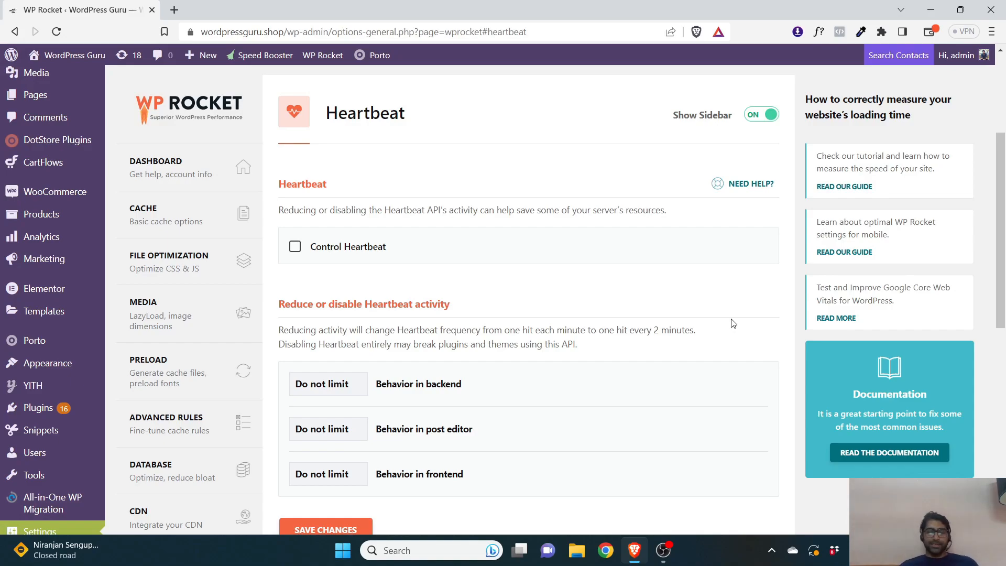
scroll(735, 259, down, 3)
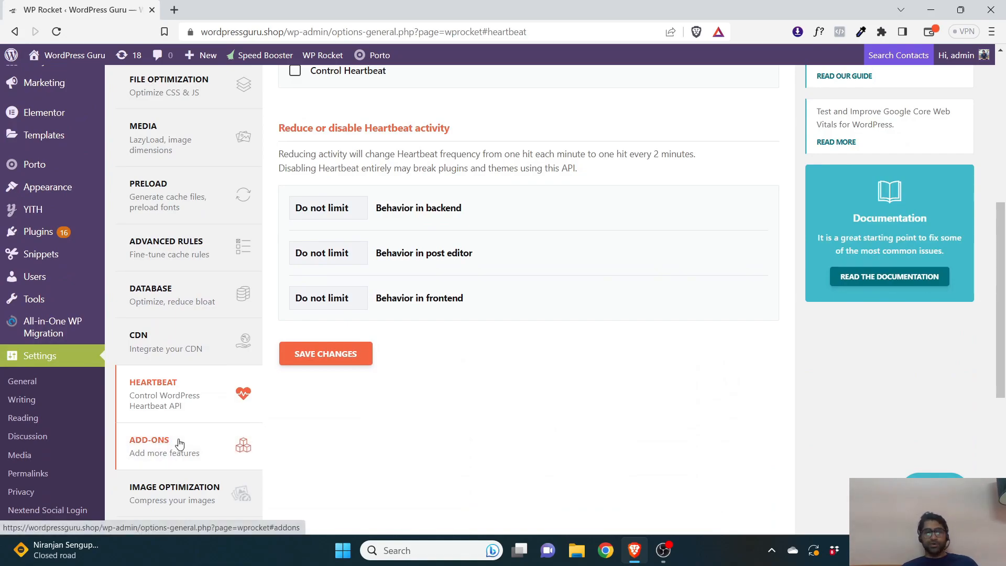
click(147, 450)
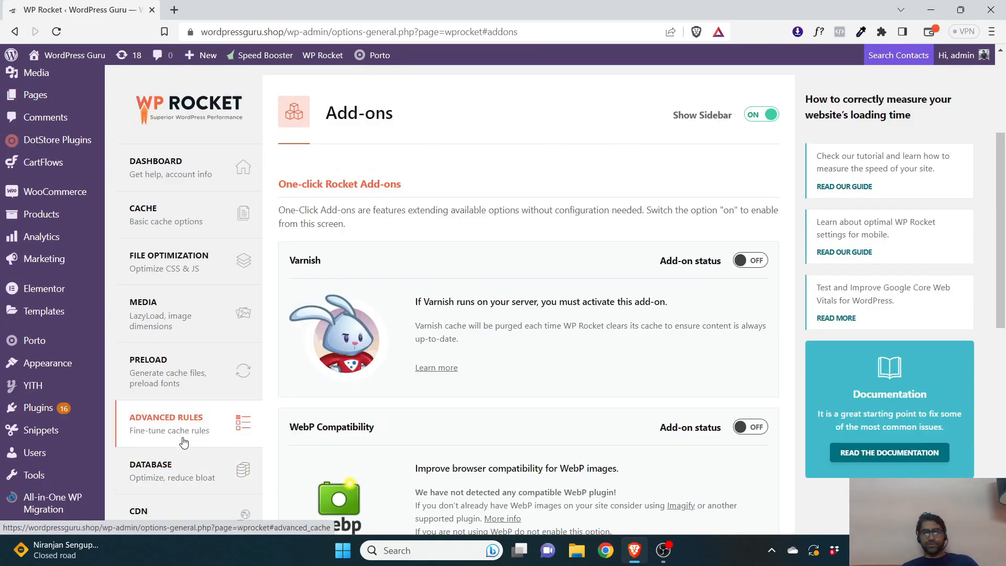
scroll(432, 232, down, 5)
scroll(204, 390, down, 4)
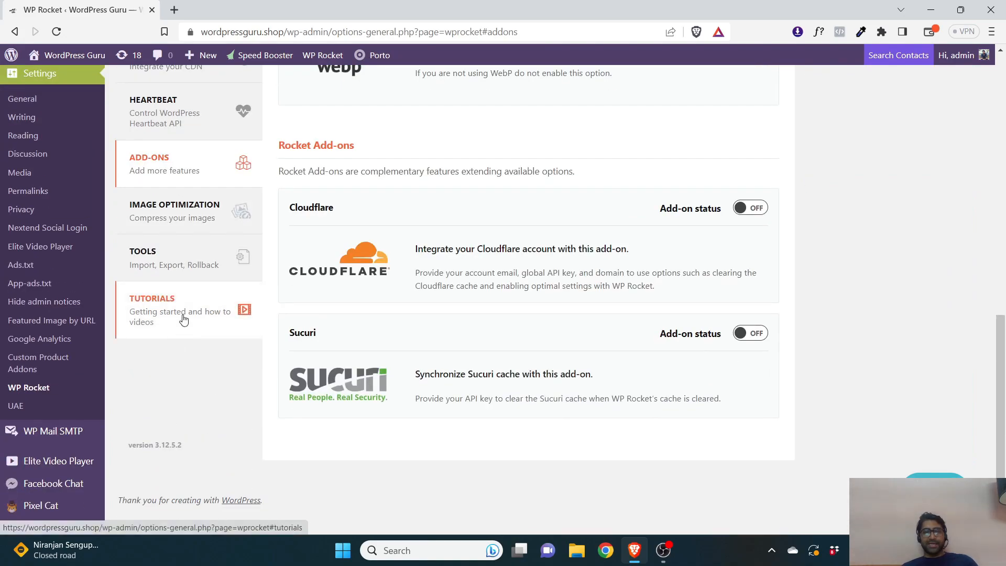
scroll(340, 302, up, 8)
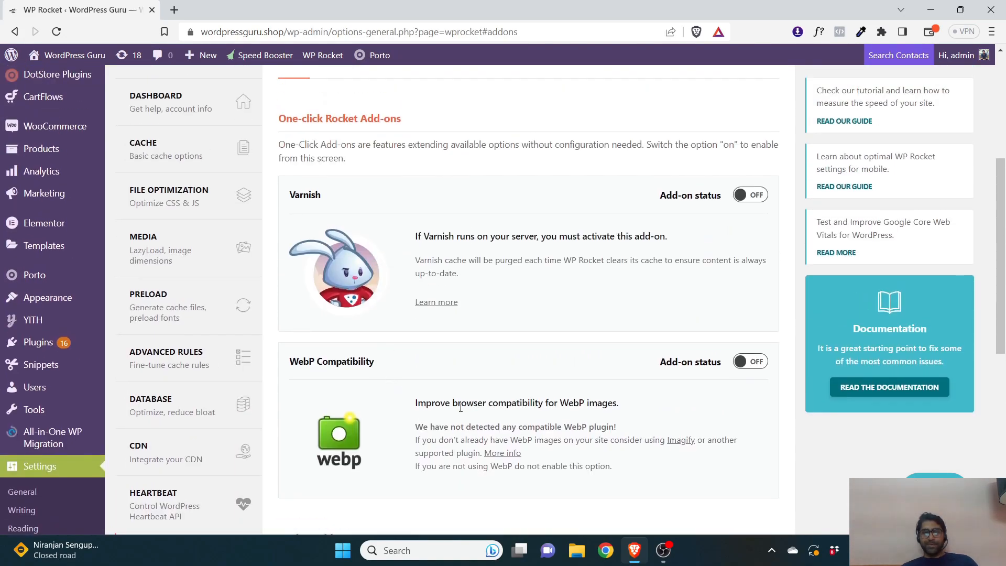
scroll(461, 407, down, 6)
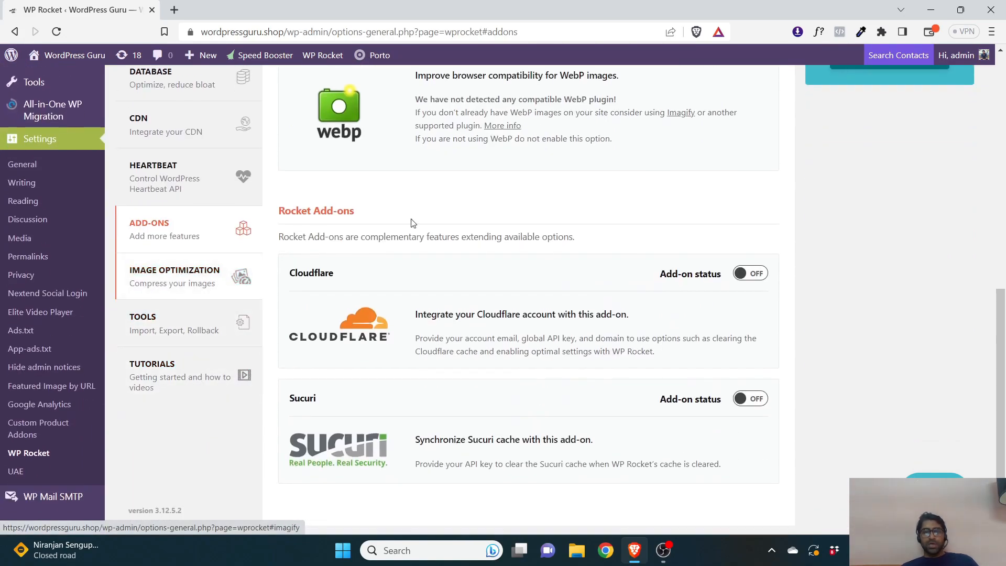
scroll(411, 222, up, 5)
scroll(150, 290, down, 5)
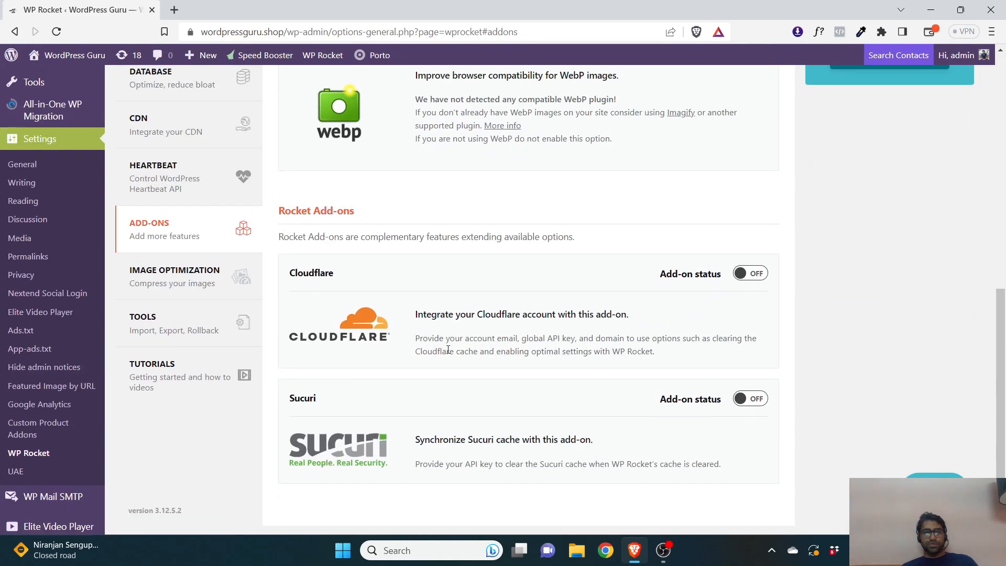
Open the Image Optimization page and review the Imagify information
click(149, 289)
scroll(461, 341, down, 5)
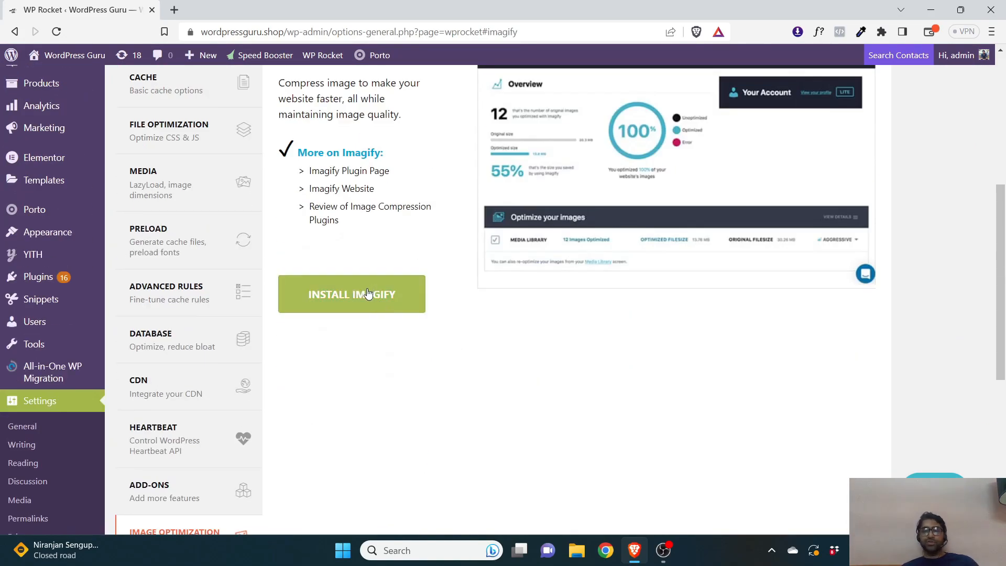
scroll(367, 293, up, 3)
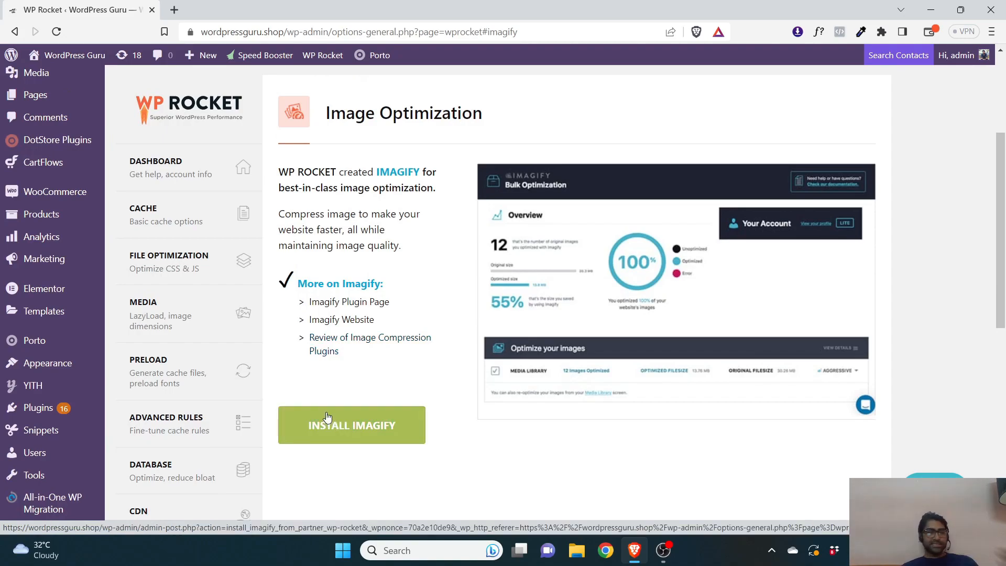
scroll(326, 415, down, 8)
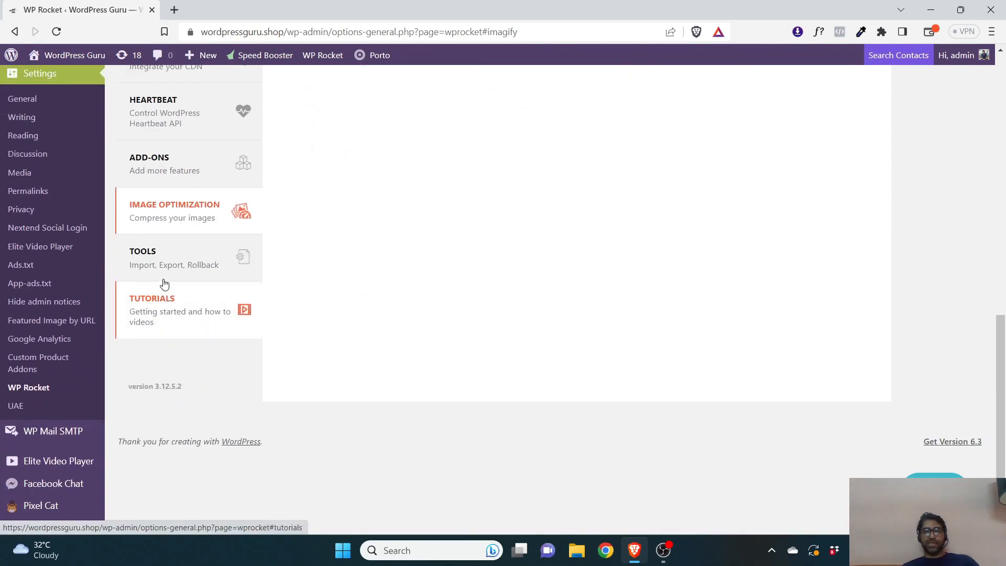
Review the Tools page's export, import, rollback and update options, then open Tutorials
click(164, 259)
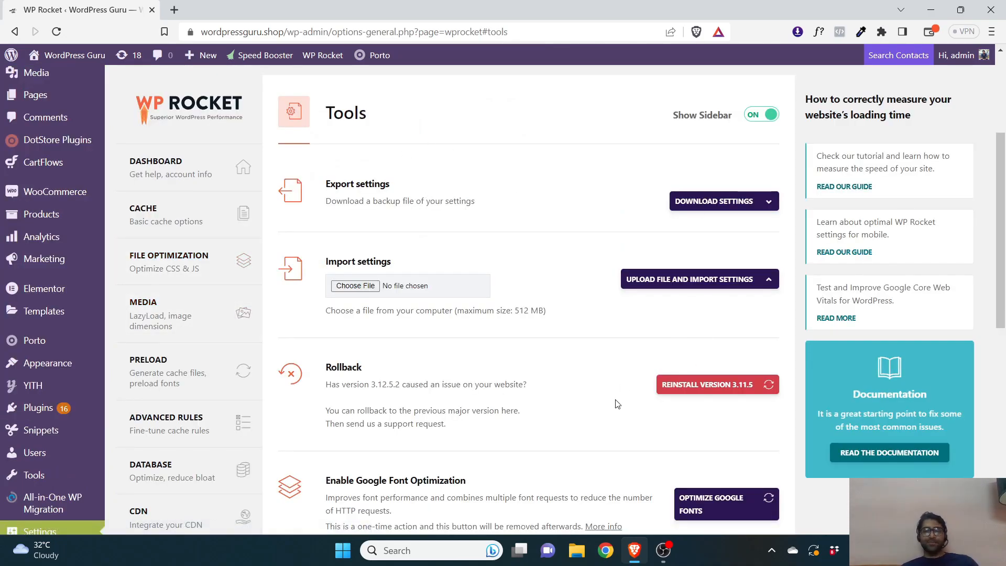
scroll(616, 403, down, 5)
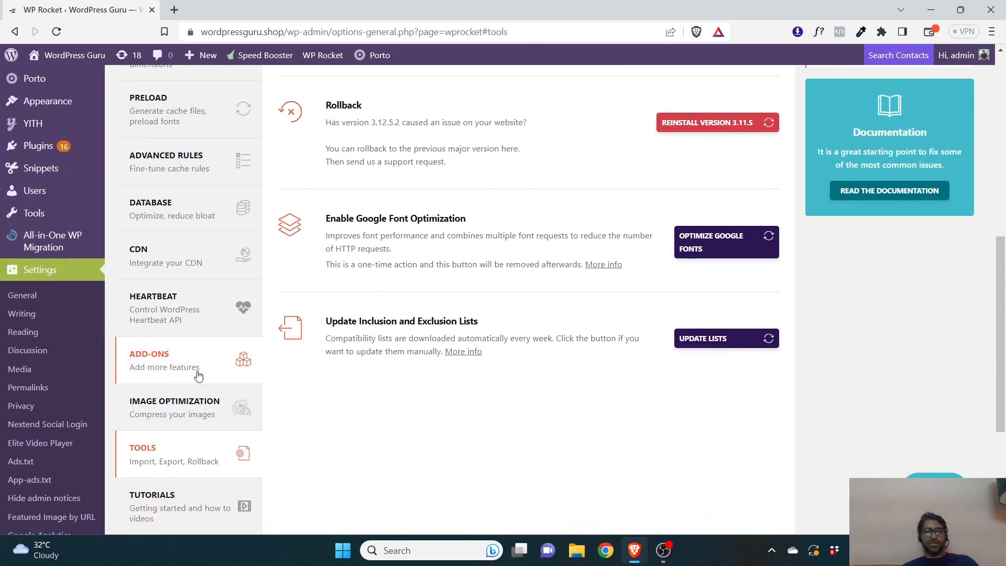
scroll(198, 374, down, 2)
click(167, 381)
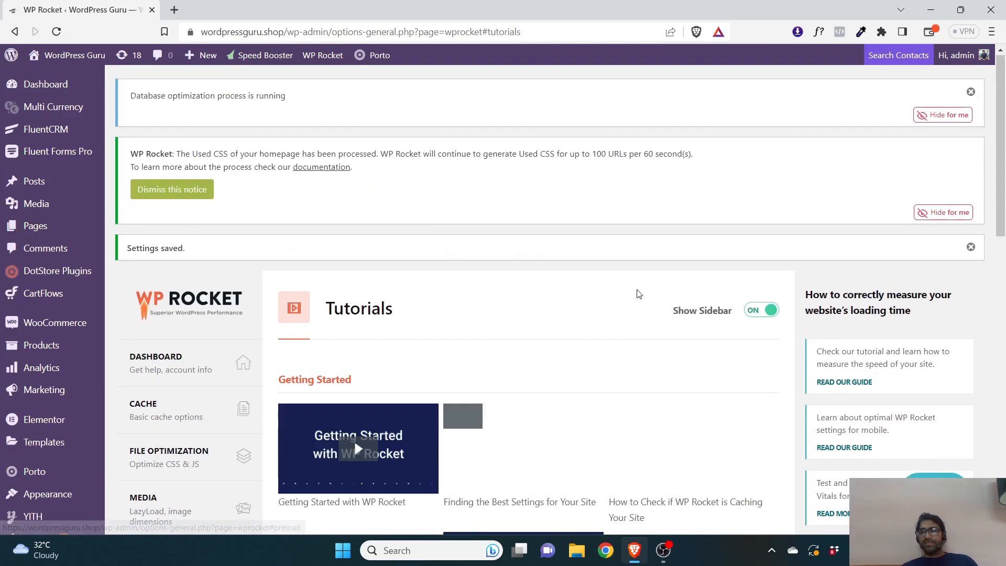